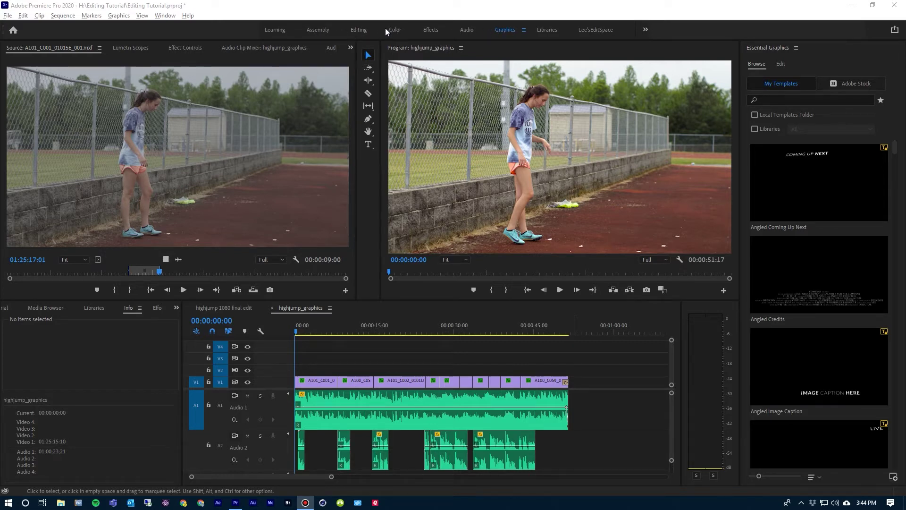
- Switch the Essential Graphics panel from the Browse templates tab to the Edit tab
{"action": "left_click", "coordinate": [502, 30]}
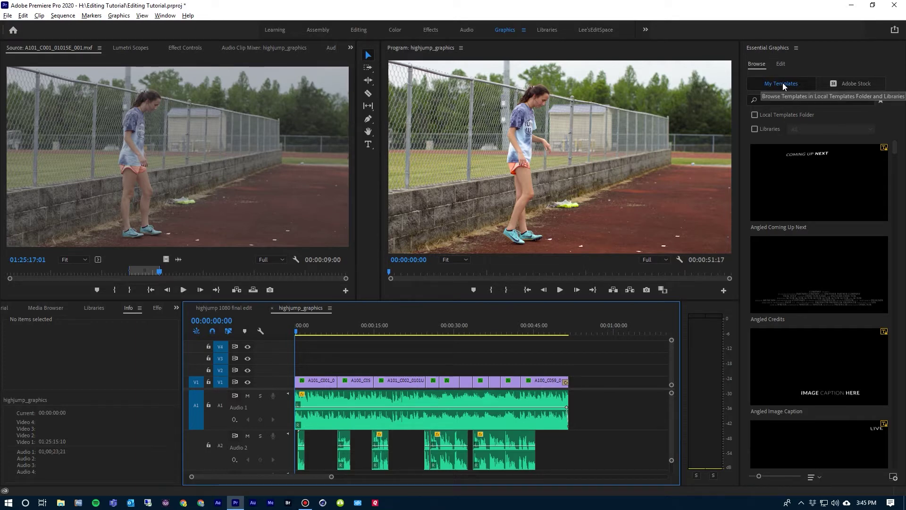
{"action": "mouse_move", "coordinate": [803, 187]}
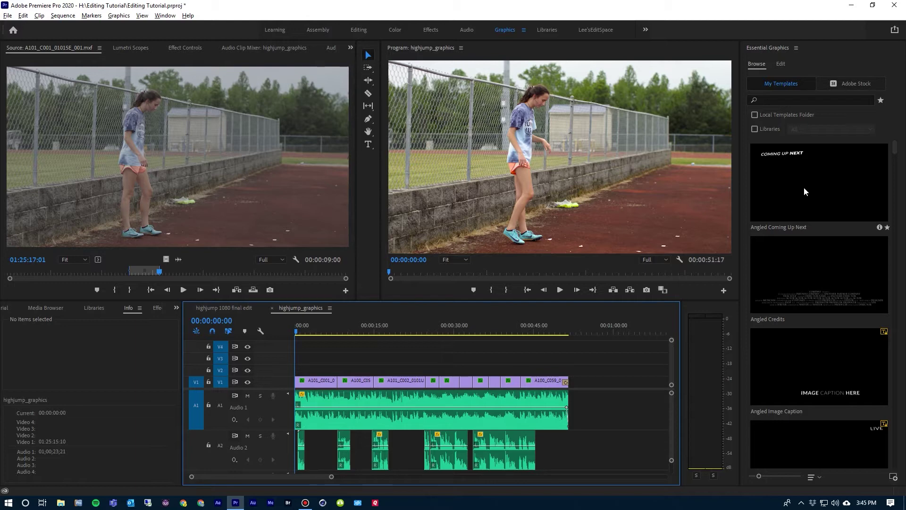
{"action": "left_click", "coordinate": [780, 65]}
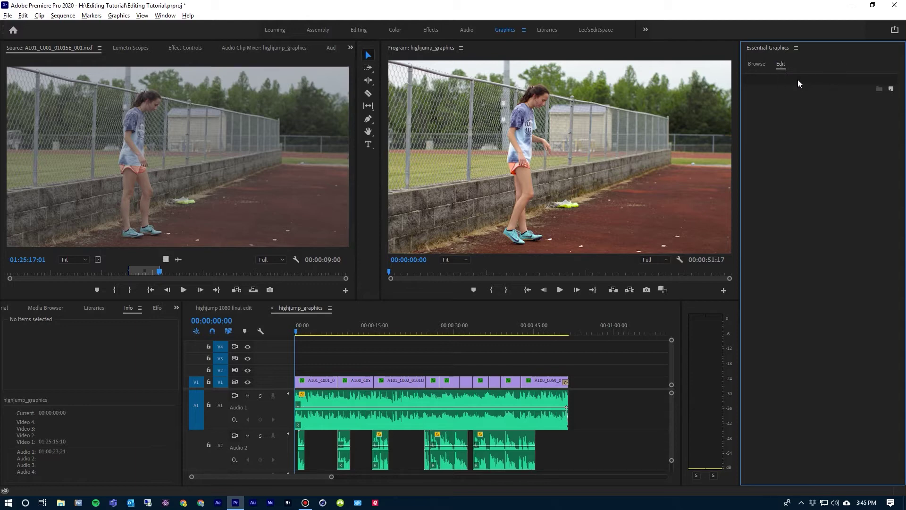
- Add a new text layer reading 'FOCUS' as a graphic clip on track V2
{"action": "left_click", "coordinate": [891, 91]}
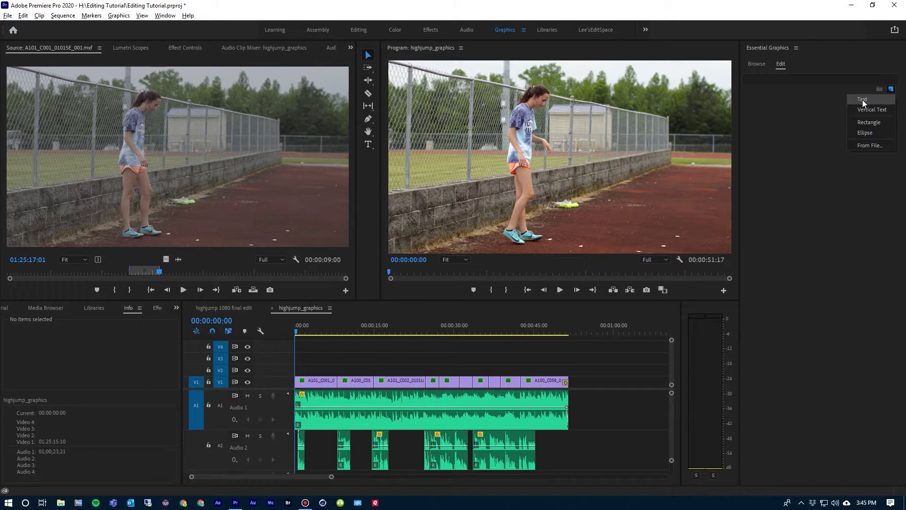
{"action": "left_click", "coordinate": [863, 100]}
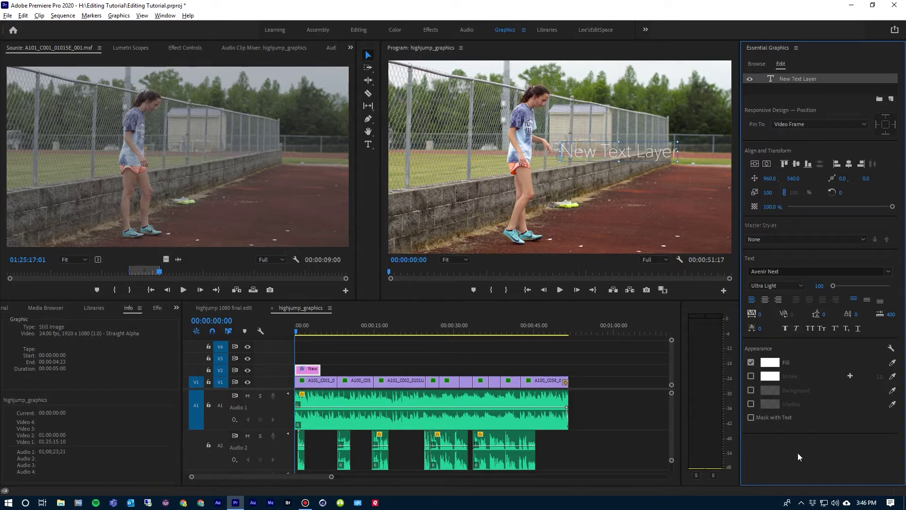
{"action": "double_click", "coordinate": [785, 77]}
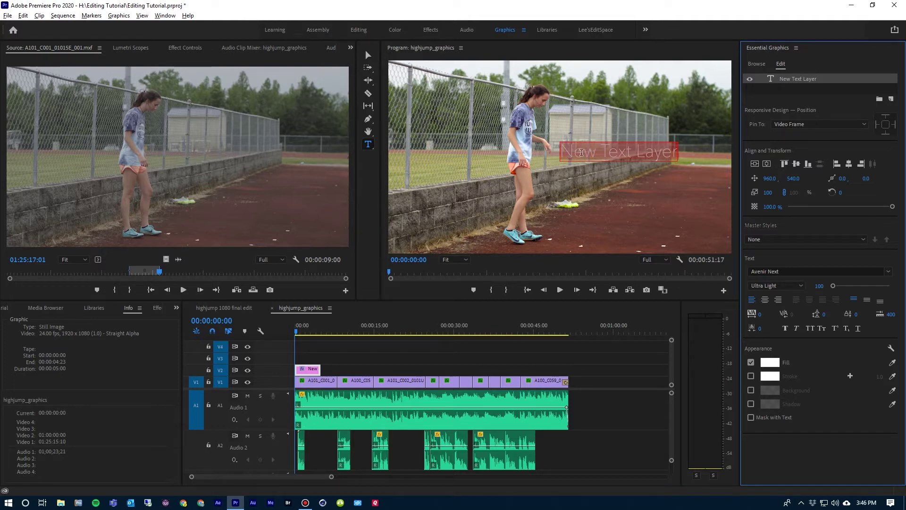
{"action": "type", "text": "FOCUS"}
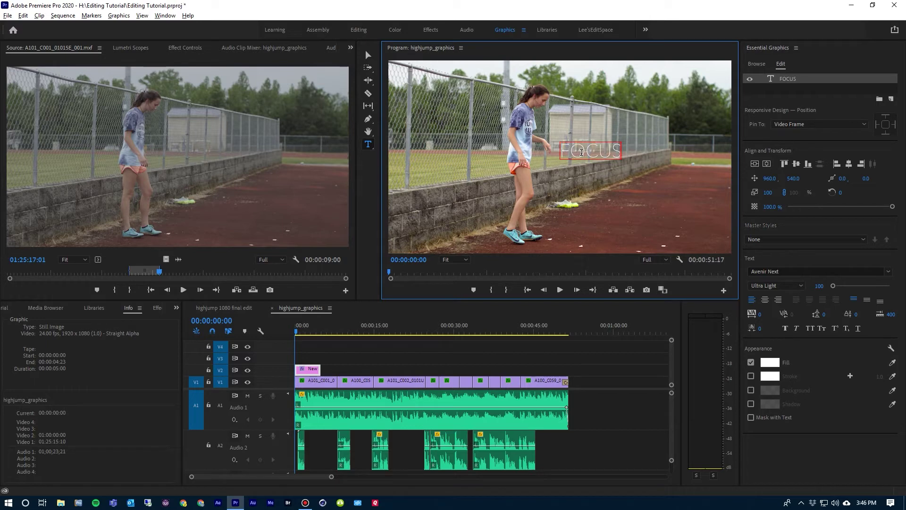
{"action": "left_click", "coordinate": [369, 56]}
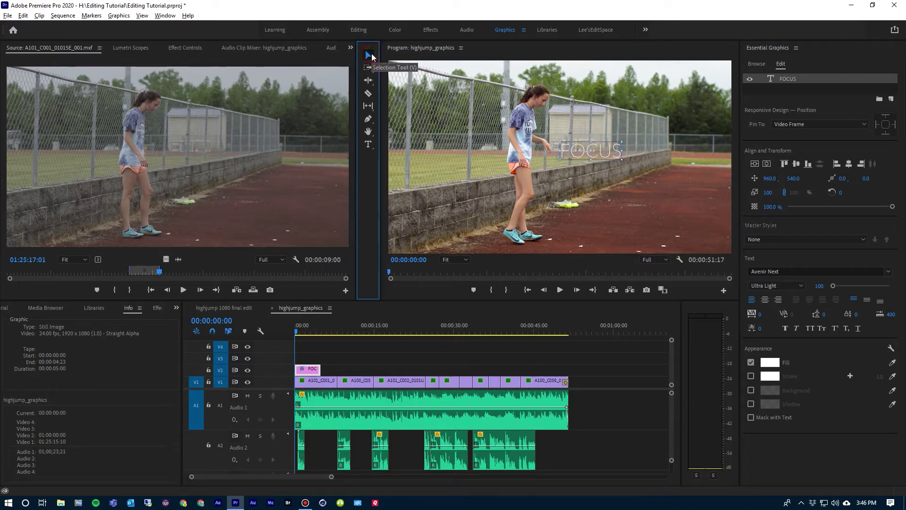
- Move the FOCUS title to the lower right, ending at position 1387.8, 970.8
{"action": "left_click_drag", "start_coordinate": [596, 153], "coordinate": [675, 231]}
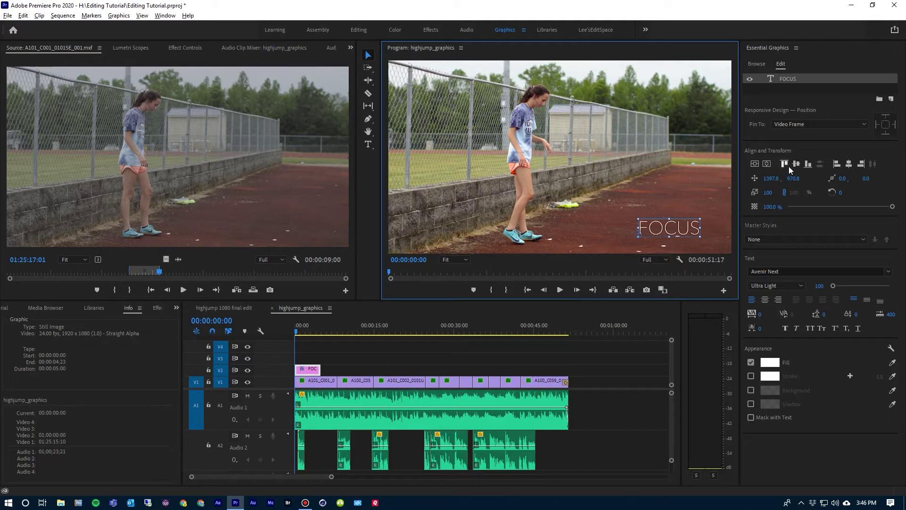
{"action": "left_click", "coordinate": [771, 178]}
{"action": "type", "text": "1373.8"}
{"action": "key", "text": "Return"}
{"action": "left_click_drag", "start_coordinate": [770, 178], "coordinate": [774, 186]}
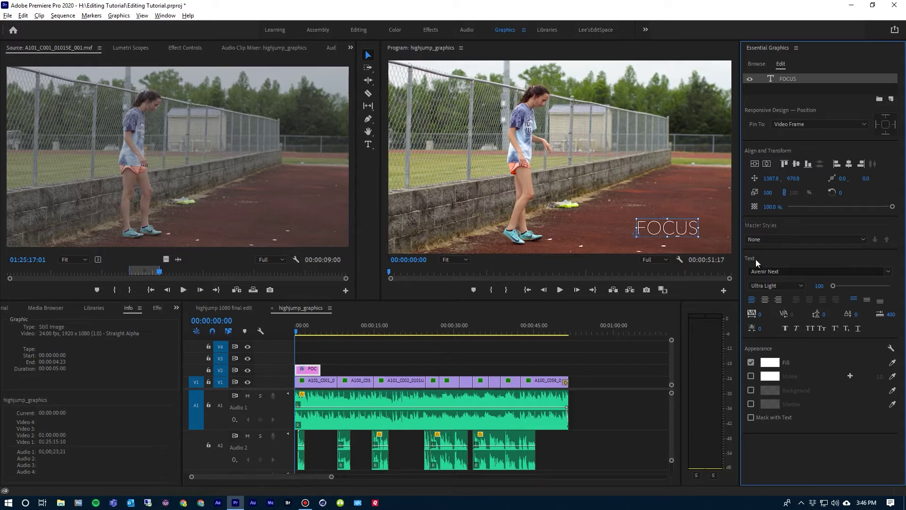
{"action": "left_click", "coordinate": [790, 272]}
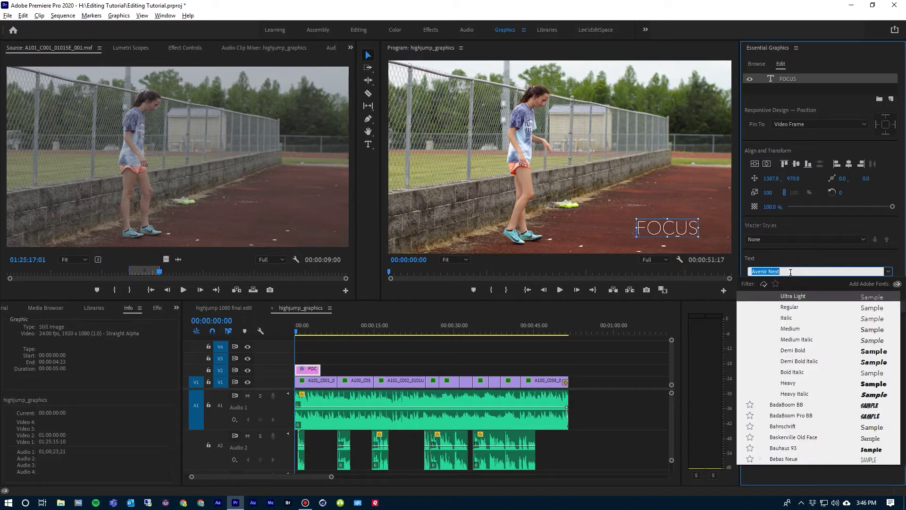
{"action": "scroll", "coordinate": [798, 363], "scroll_direction": "down", "scroll_amount": 5}
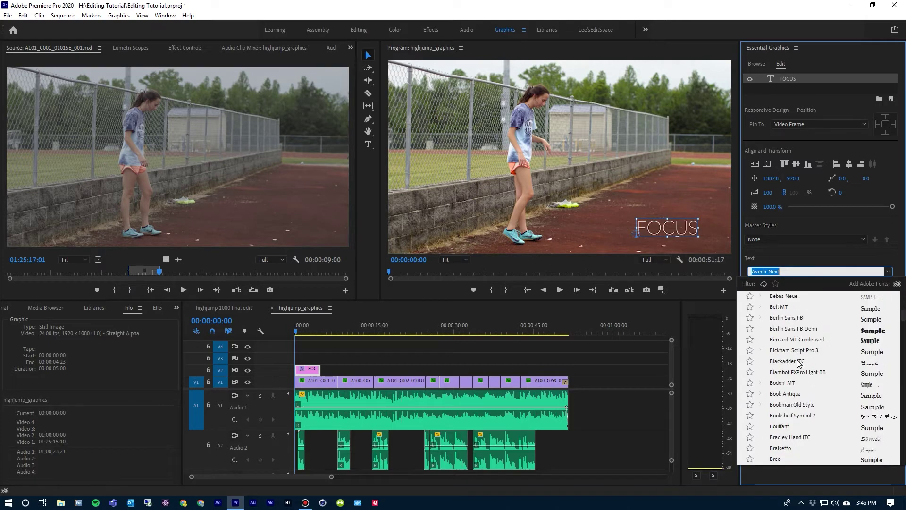
{"action": "scroll", "coordinate": [799, 363], "scroll_direction": "up", "scroll_amount": 5}
{"action": "left_click", "coordinate": [793, 271]}
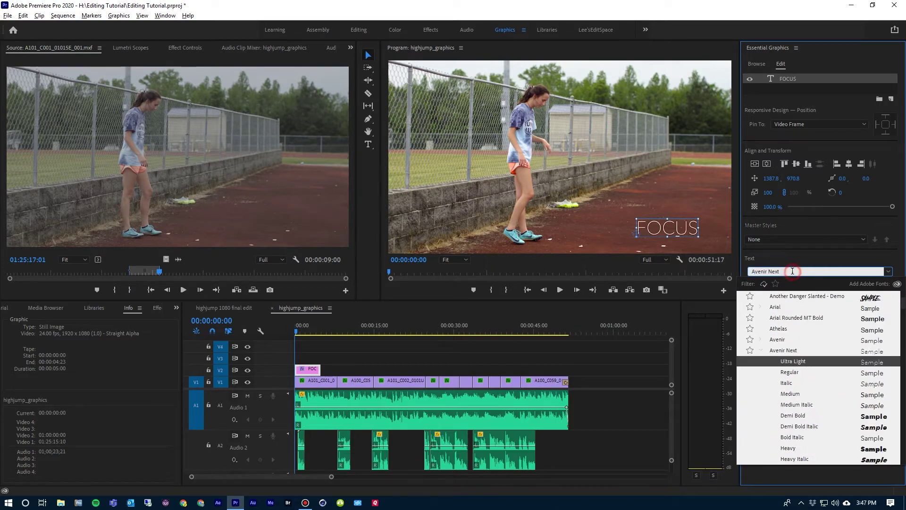
{"action": "left_click", "coordinate": [888, 271]}
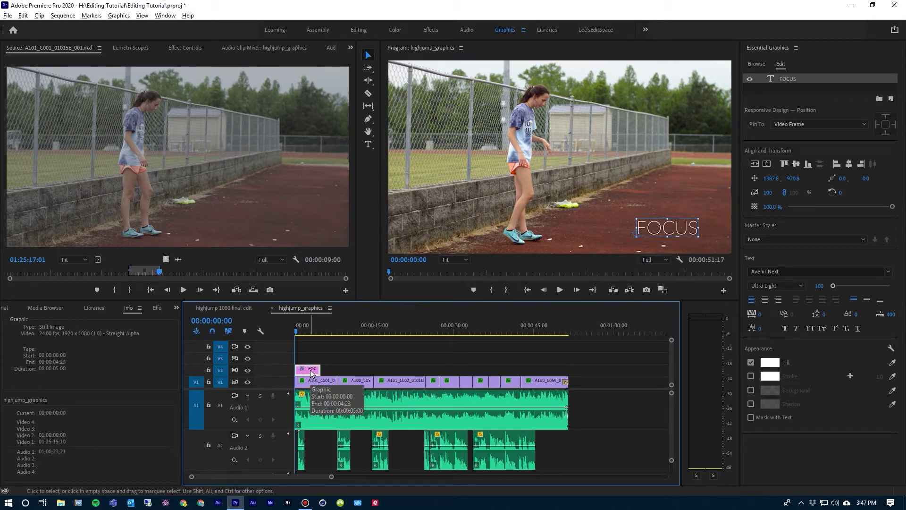
- Shift the FOCUS clip on V2 to start at 00:00:00:15 and play back to check timing
{"action": "mouse_move", "coordinate": [311, 373]}
{"action": "left_mouse_down"}
{"action": "mouse_move", "coordinate": [344, 374]}
{"action": "mouse_move", "coordinate": [311, 374]}
{"action": "left_mouse_up"}
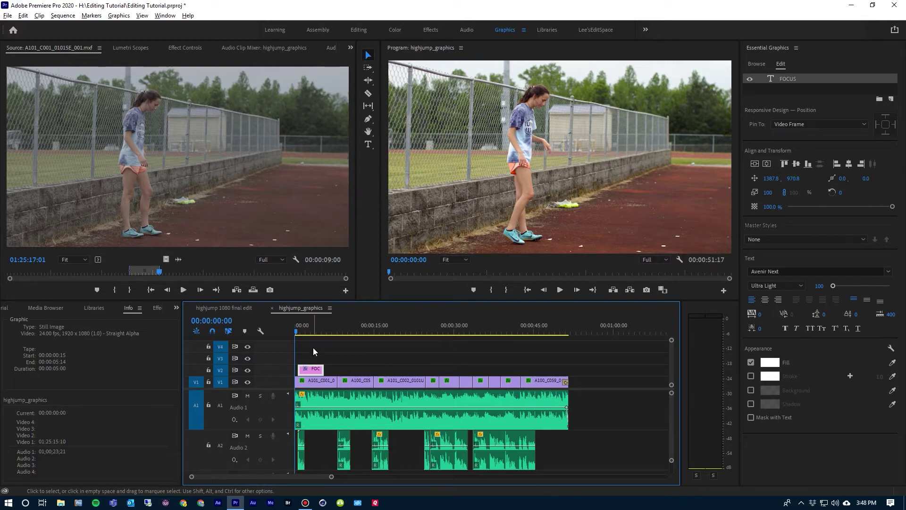
{"action": "key", "text": "space"}
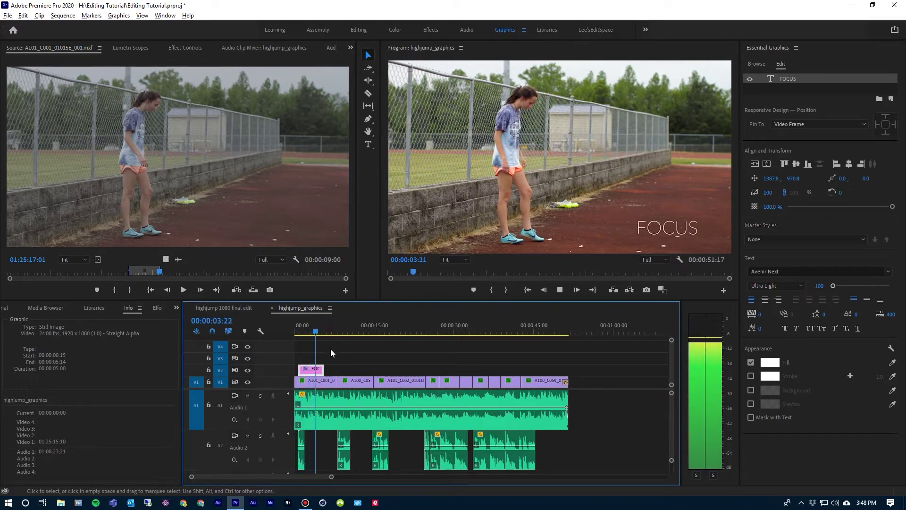
{"action": "key", "text": "space"}
{"action": "left_click", "coordinate": [314, 373]}
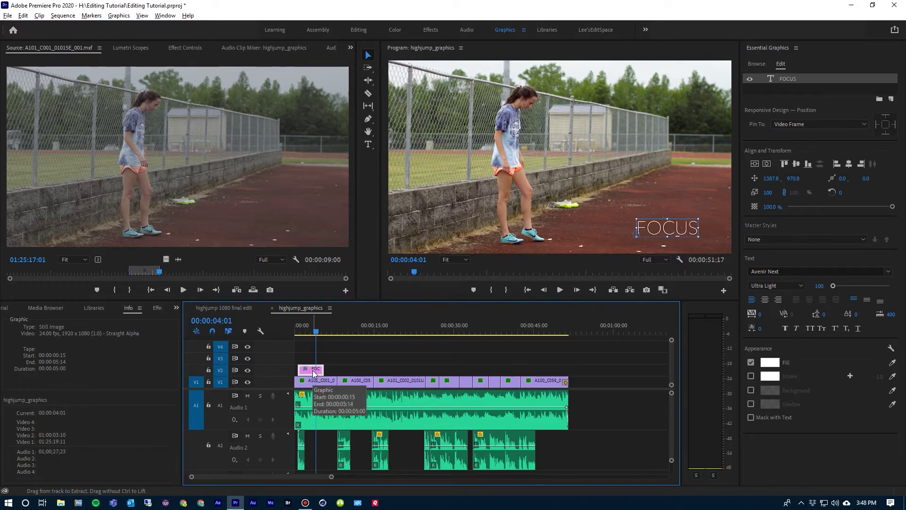
- Apply default Cross Dissolves to both ends of the FOCUS clip and preview the fades
{"action": "key", "text": "ctrl+d"}
{"action": "left_click", "coordinate": [302, 373]}
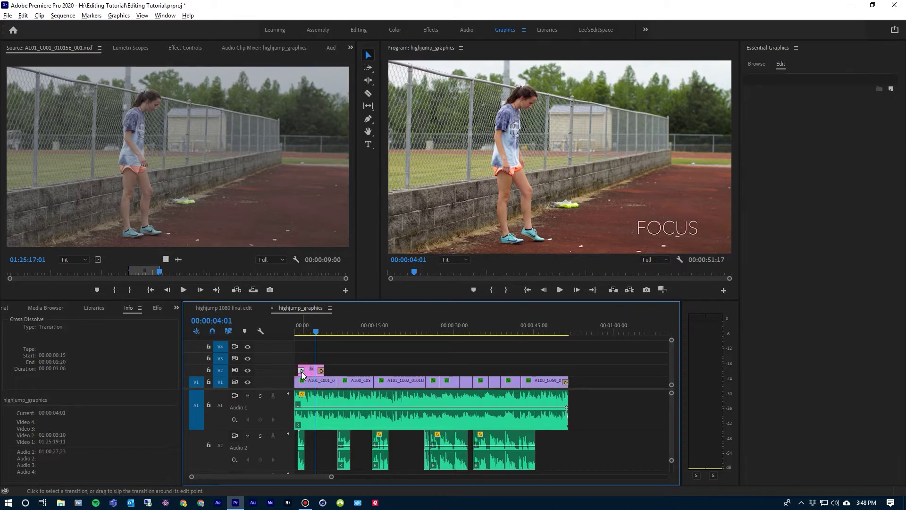
{"action": "key", "text": "Delete"}
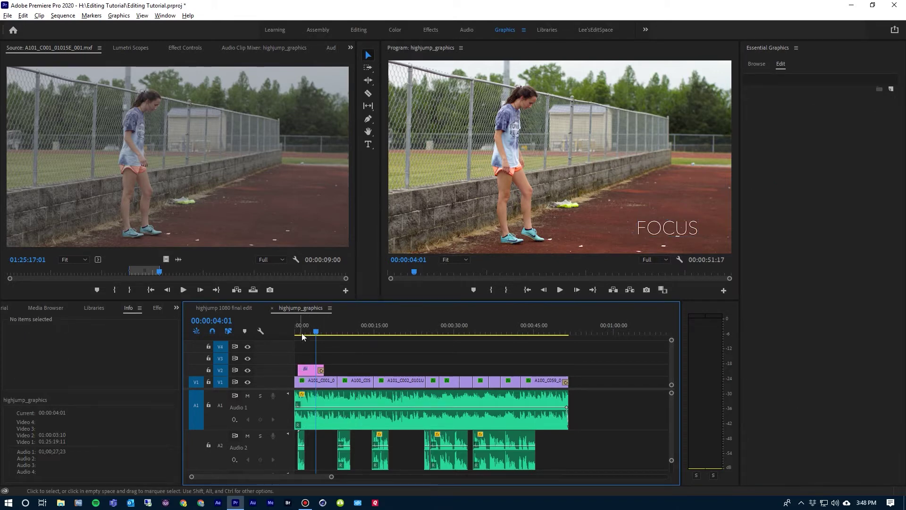
{"action": "key", "text": "space"}
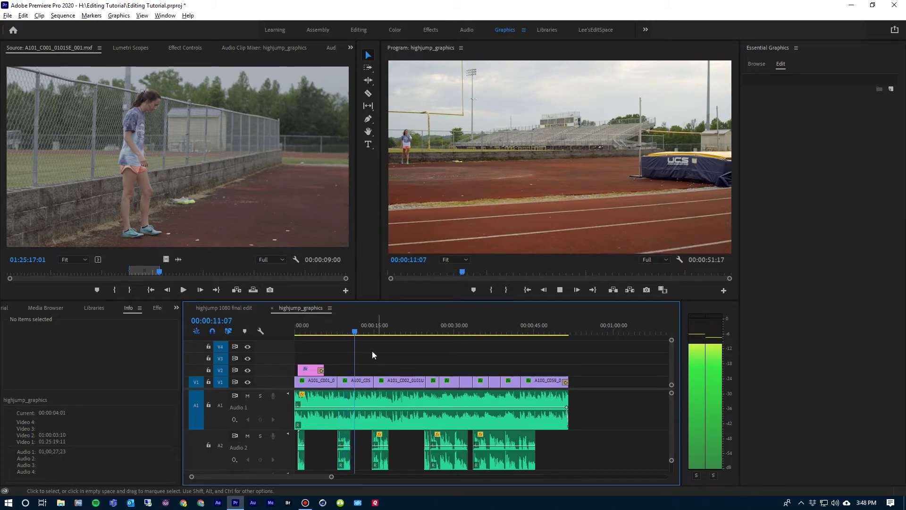
{"action": "key", "text": "space"}
{"action": "left_click", "coordinate": [310, 371]}
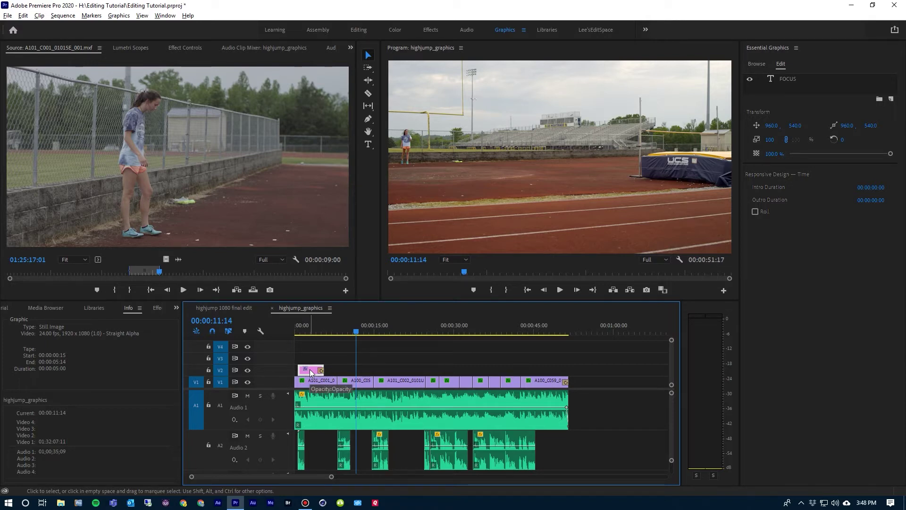
- With only V2 targeted, paste a copy of the FOCUS title at 00:00:15:00
{"action": "left_click", "coordinate": [383, 333]}
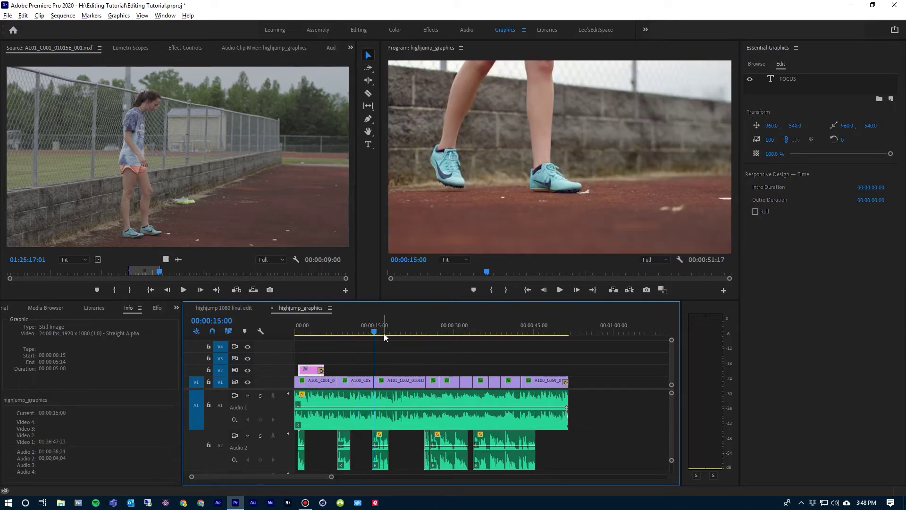
{"action": "left_click", "coordinate": [381, 362]}
{"action": "left_click", "coordinate": [219, 381]}
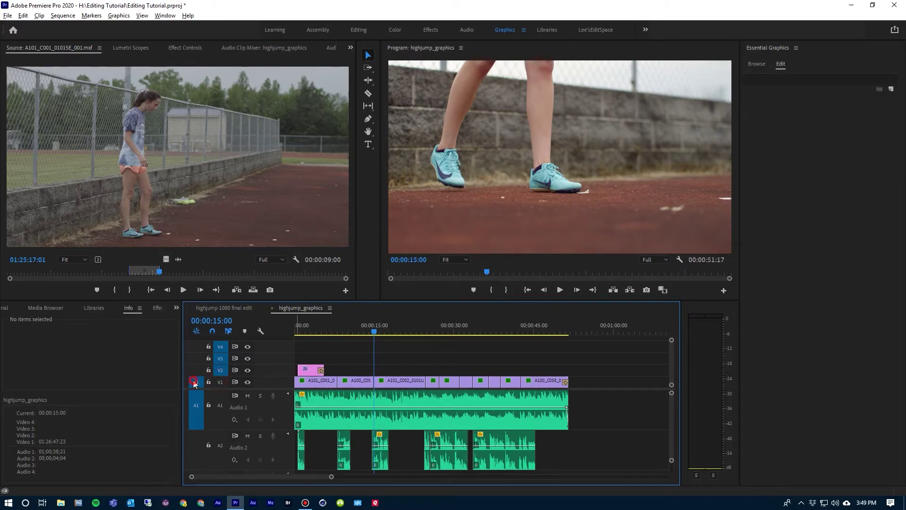
{"action": "left_click", "coordinate": [219, 359]}
{"action": "left_click", "coordinate": [220, 346]}
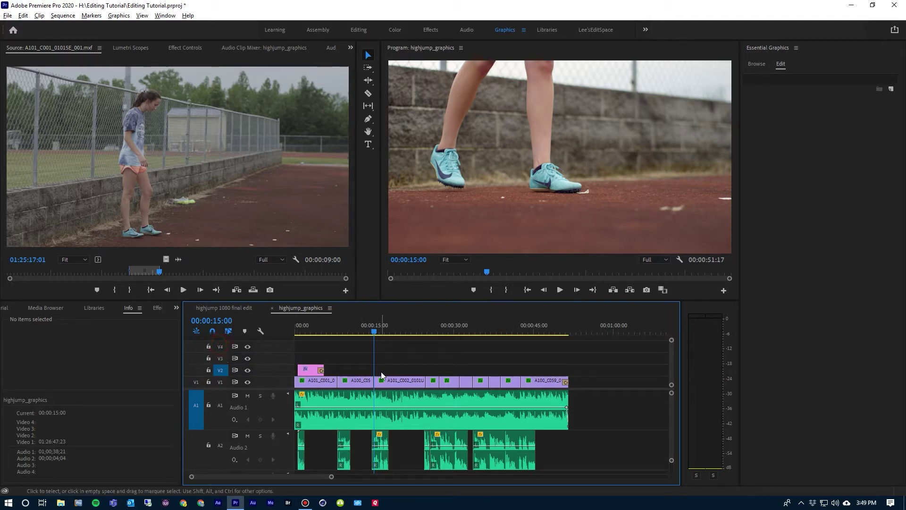
{"action": "key", "text": "ctrl+v"}
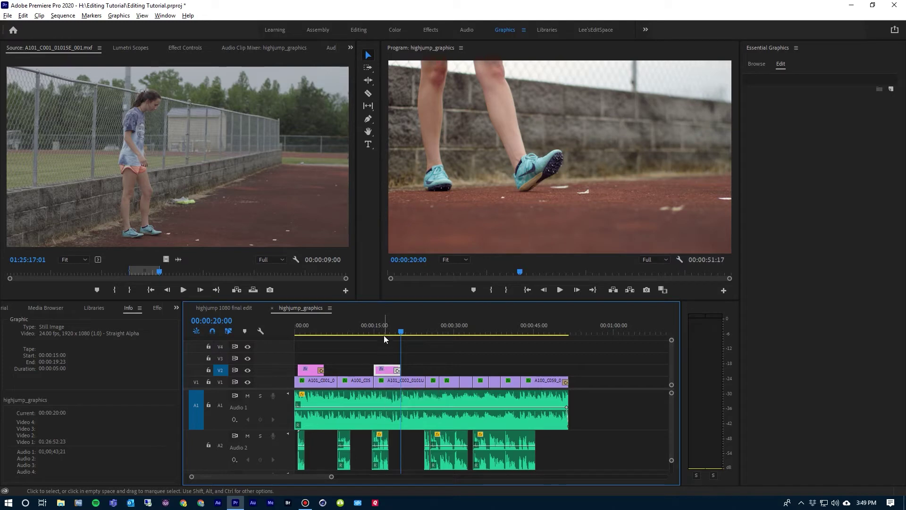
- Park the playhead at the pasted title's start and select its FOCUS text
{"action": "left_click_drag", "start_coordinate": [383, 333], "coordinate": [377, 333]}
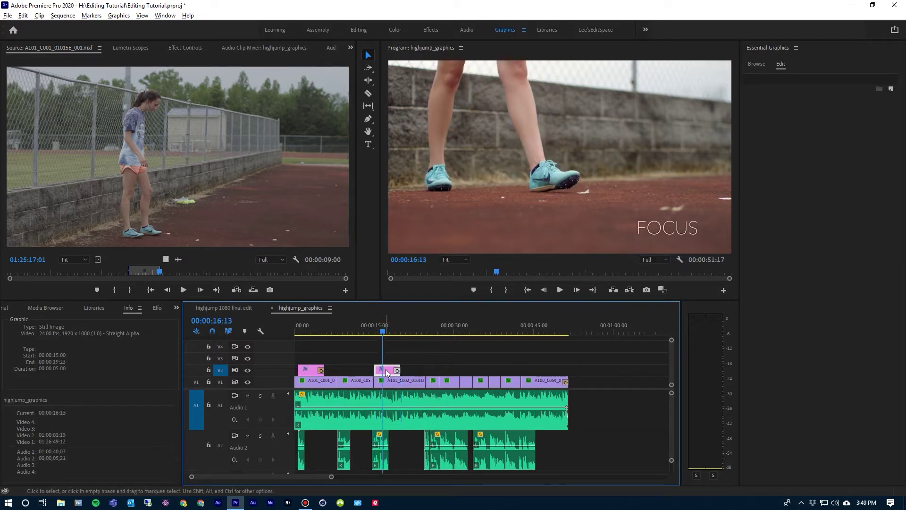
{"action": "left_click", "coordinate": [474, 369]}
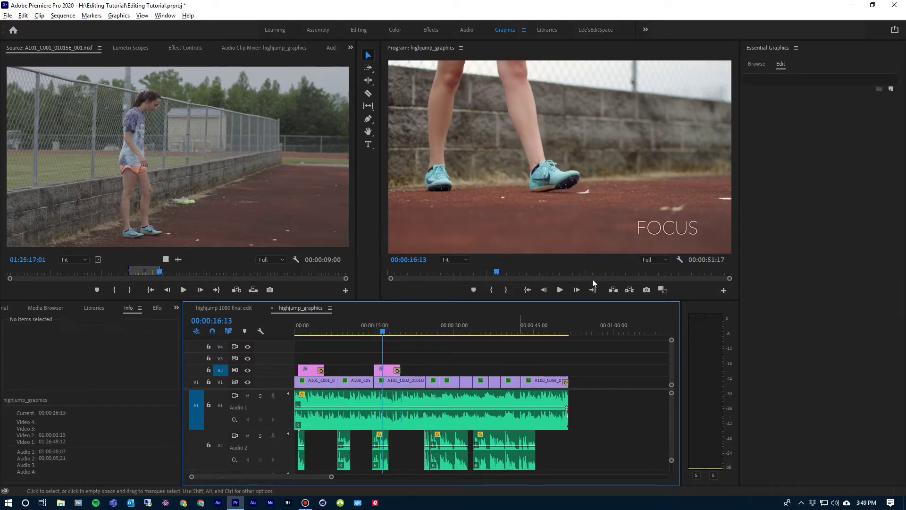
{"action": "left_click", "coordinate": [640, 227]}
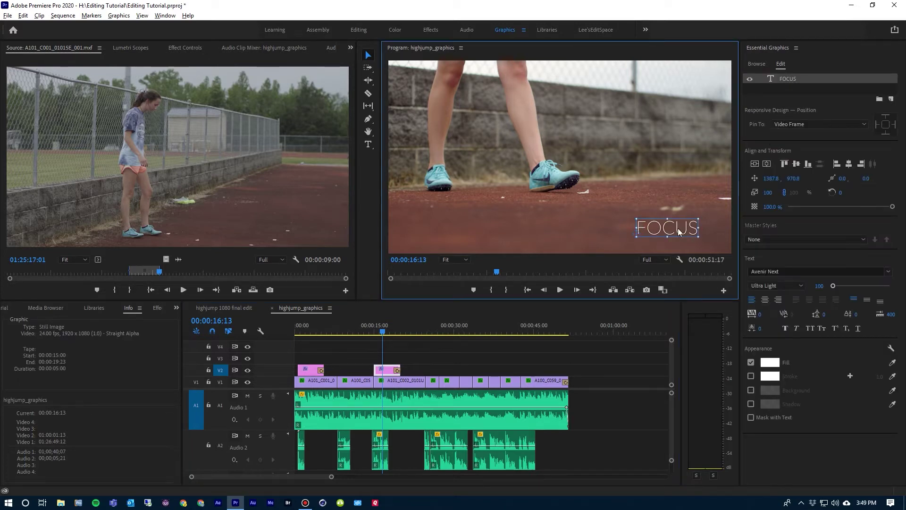
- Retype the second title's caption as 'Energy' and duplicate the Energy text layer
{"action": "double_click", "coordinate": [781, 78]}
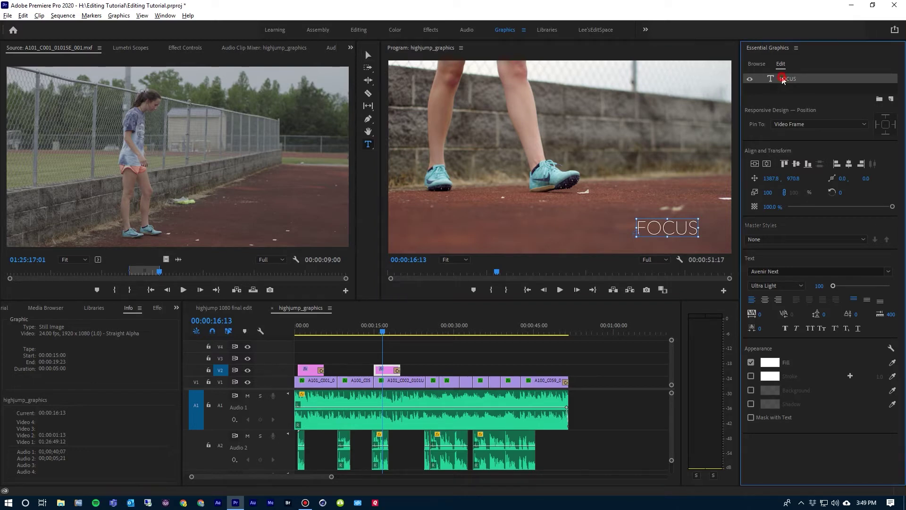
{"action": "left_click_drag", "start_coordinate": [639, 227], "coordinate": [706, 228]}
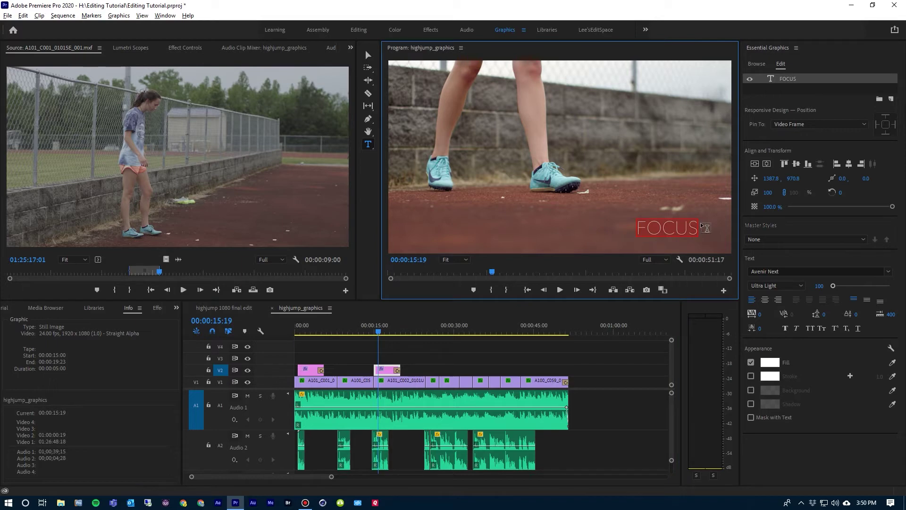
{"action": "type", "text": "Energy"}
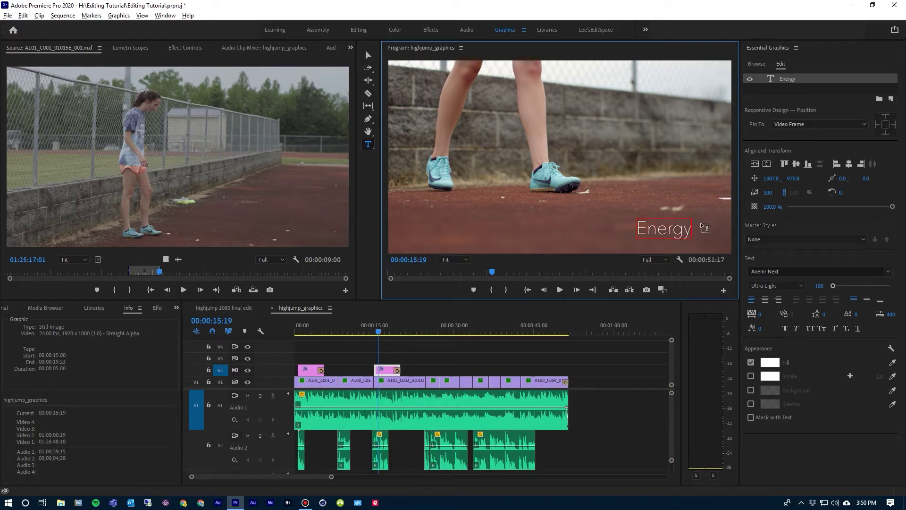
{"action": "left_click", "coordinate": [367, 55]}
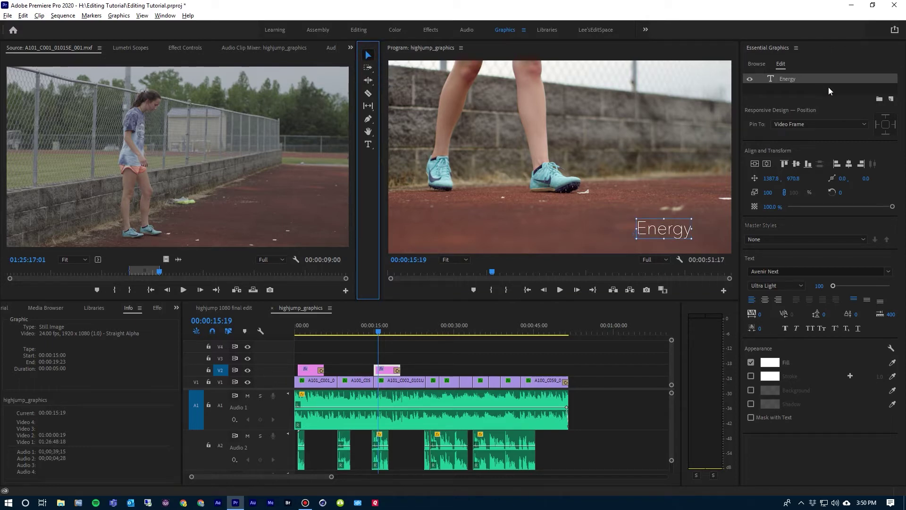
{"action": "left_click", "coordinate": [771, 78]}
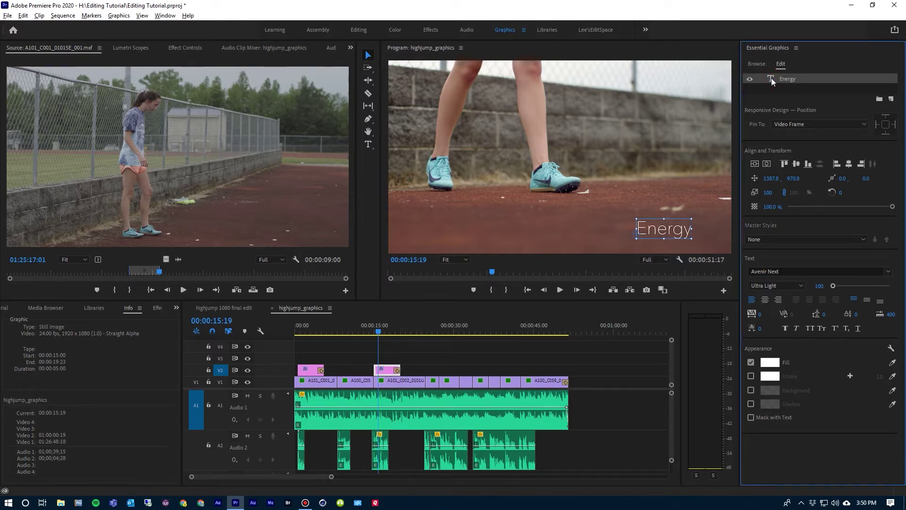
{"action": "key", "text": "ctrl+v"}
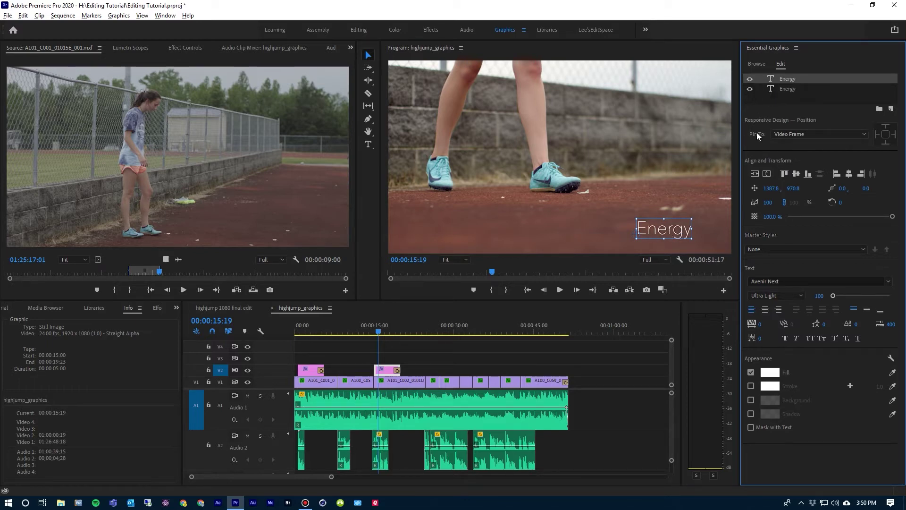
- Rename the duplicate 'Control', duplicate it as 'Power', and order Power between Energy and Control
{"action": "double_click", "coordinate": [785, 89]}
{"action": "type", "text": "Co"}
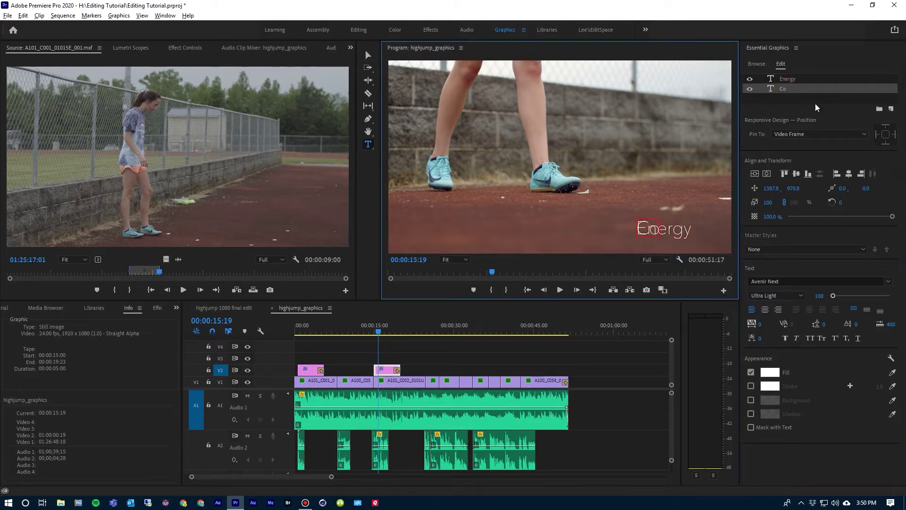
{"action": "type", "text": "ntrol"}
{"action": "left_click", "coordinate": [772, 89]}
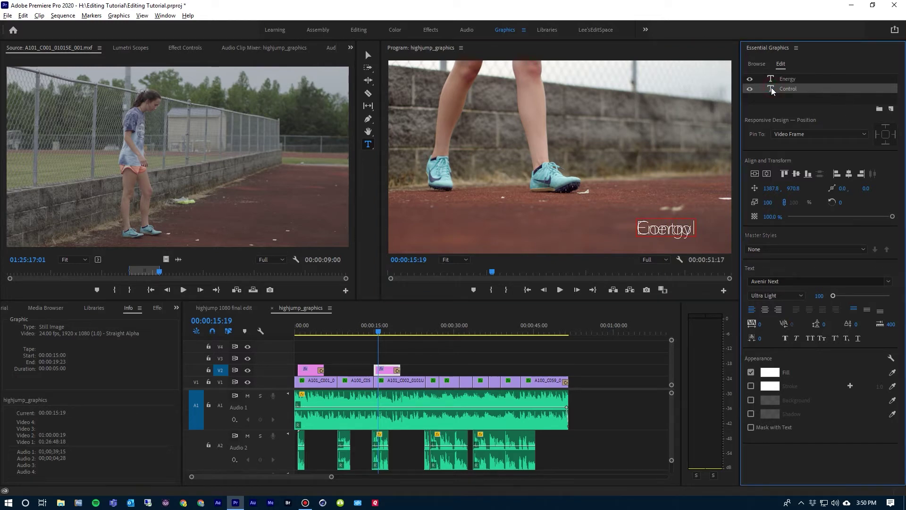
{"action": "key", "text": "ctrl+c"}
{"action": "key", "text": "ctrl+v"}
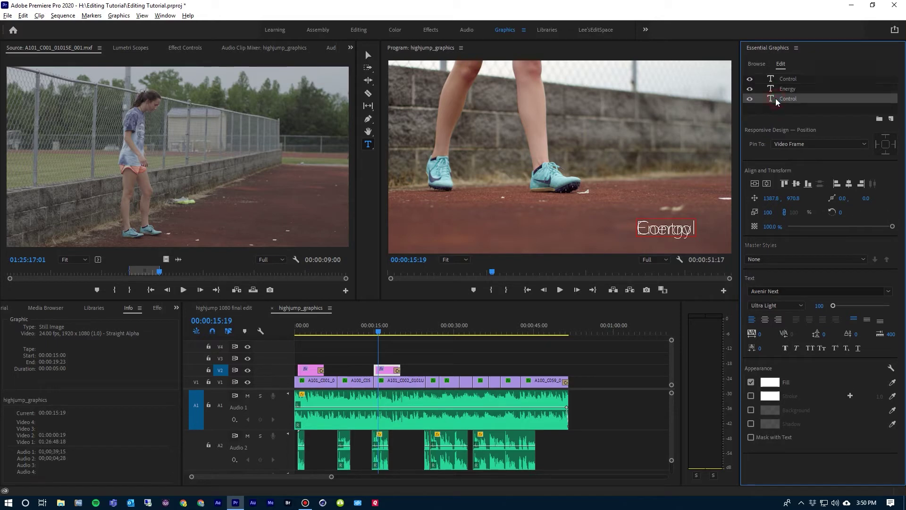
{"action": "left_click", "coordinate": [773, 99]}
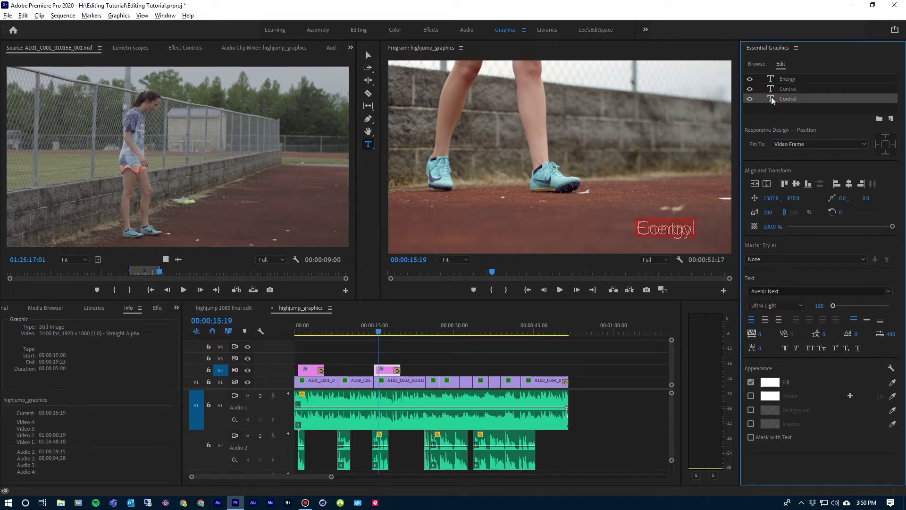
{"action": "type", "text": "Power"}
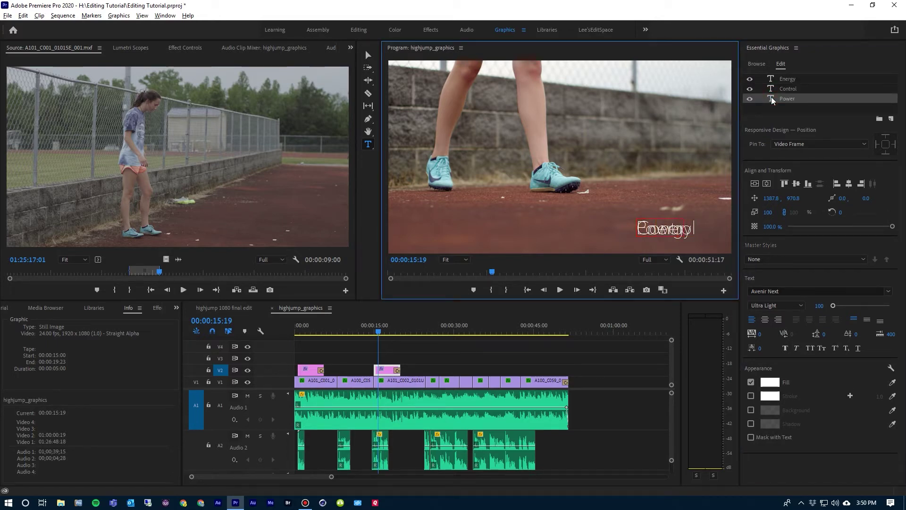
{"action": "left_click_drag", "start_coordinate": [771, 97], "coordinate": [768, 79]}
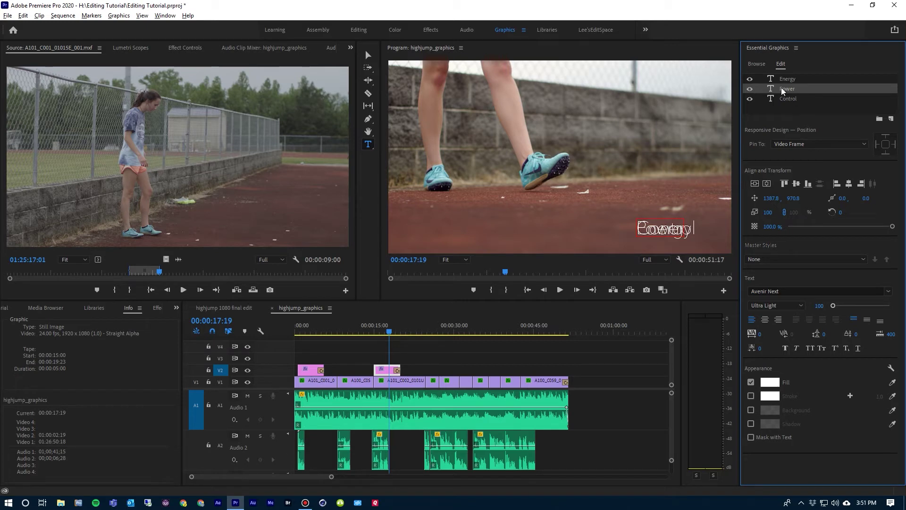
- Slide Energy to the left of the frame and Power to the centre
{"action": "left_click", "coordinate": [770, 79]}
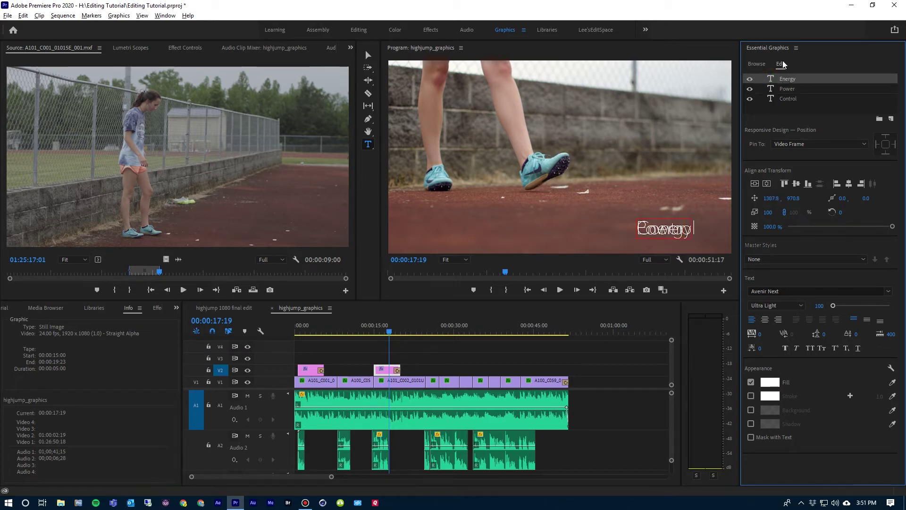
{"action": "left_click_drag", "start_coordinate": [771, 198], "coordinate": [579, 198]}
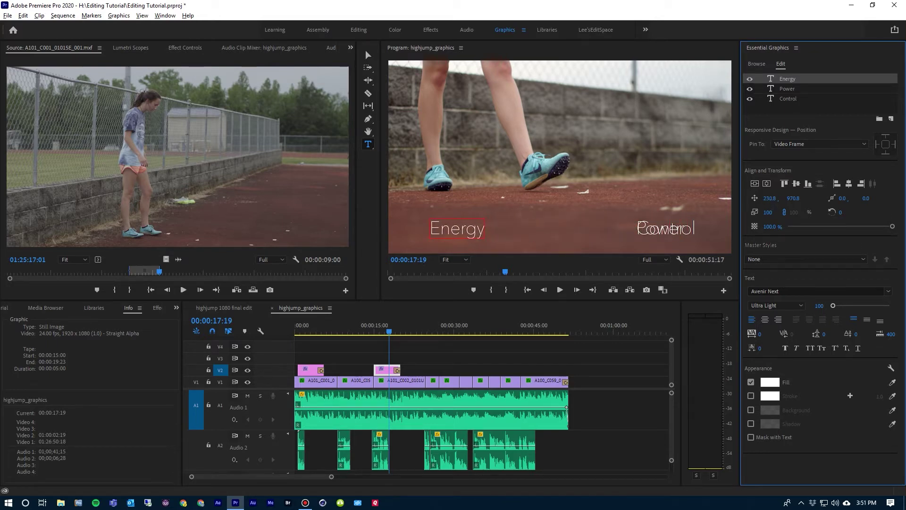
{"action": "left_click", "coordinate": [787, 89]}
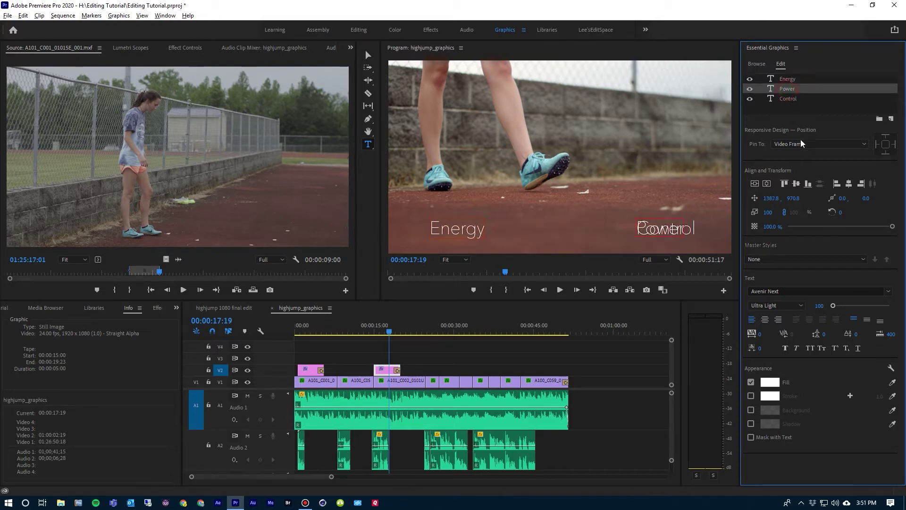
{"action": "left_click_drag", "start_coordinate": [775, 199], "coordinate": [681, 198]}
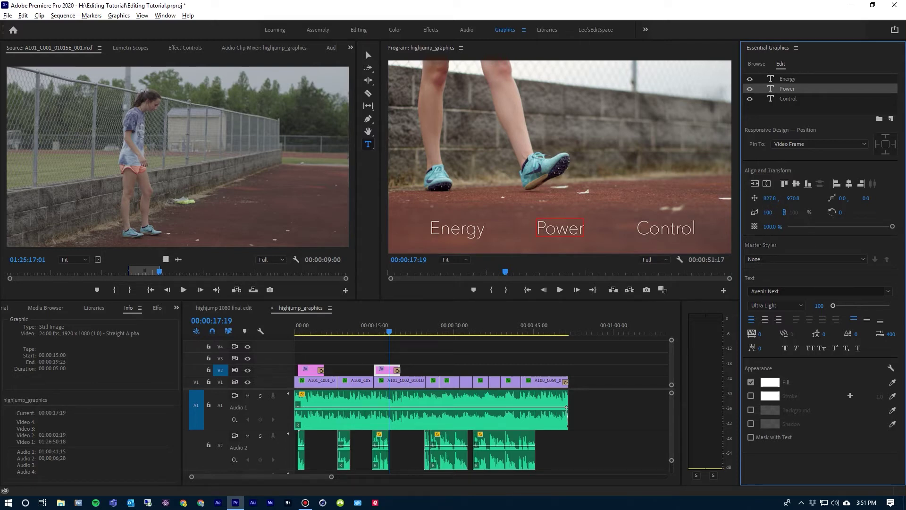
{"action": "left_click_drag", "start_coordinate": [767, 199], "coordinate": [772, 198]}
- Show the Text (Energy) layer's Transform properties in the Effect Controls panel
{"action": "left_click", "coordinate": [183, 49]}
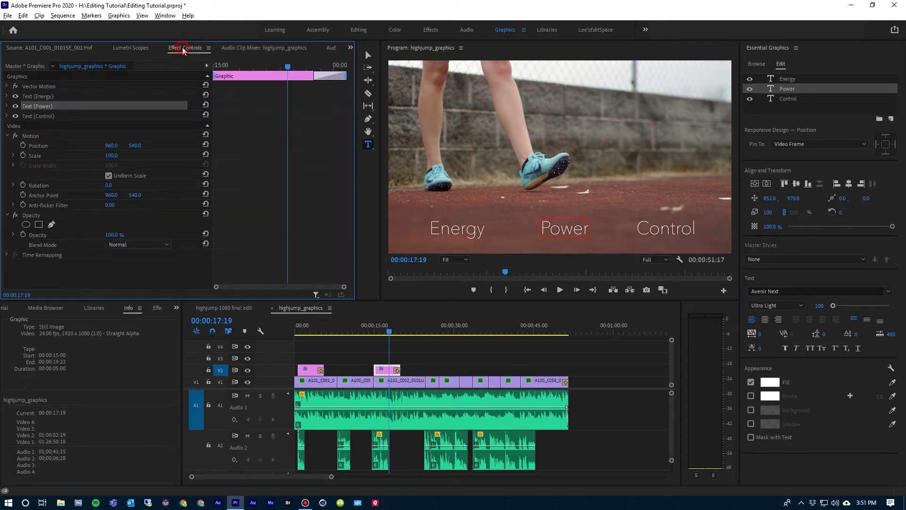
{"action": "left_click", "coordinate": [164, 16]}
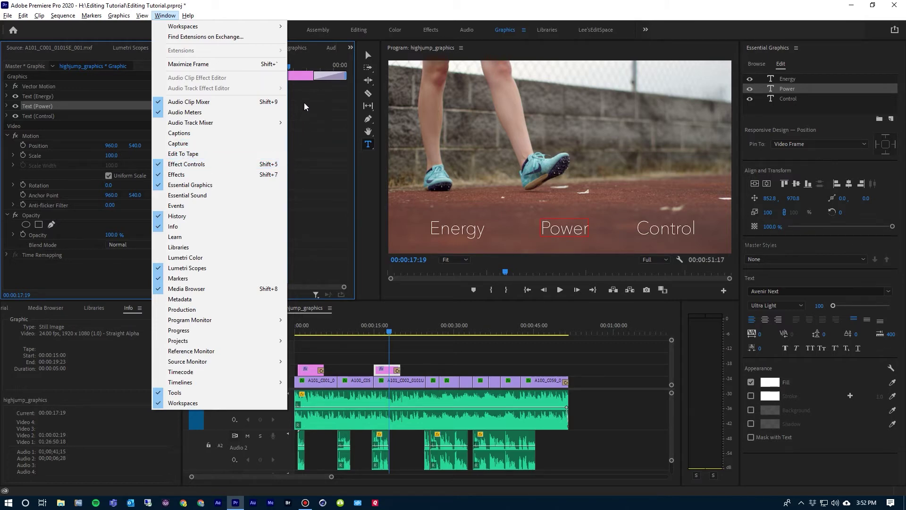
{"action": "left_click", "coordinate": [29, 105]}
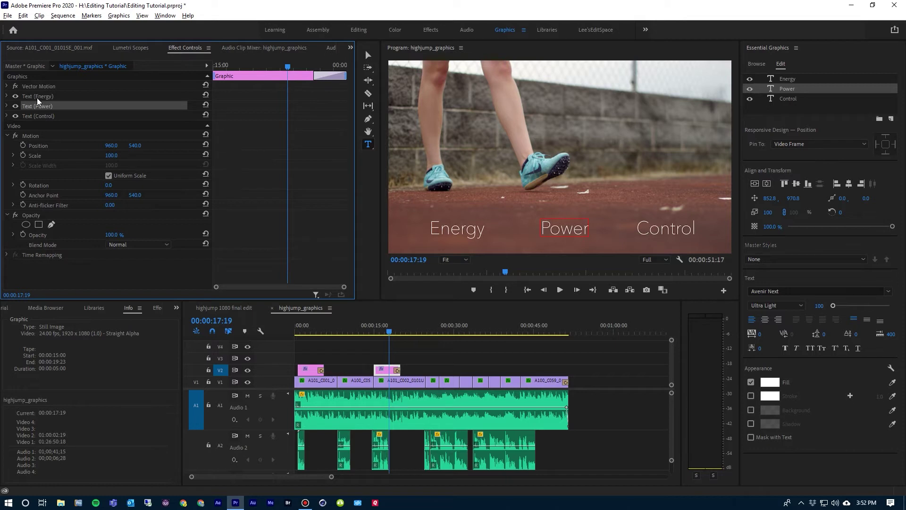
{"action": "left_click", "coordinate": [7, 96]}
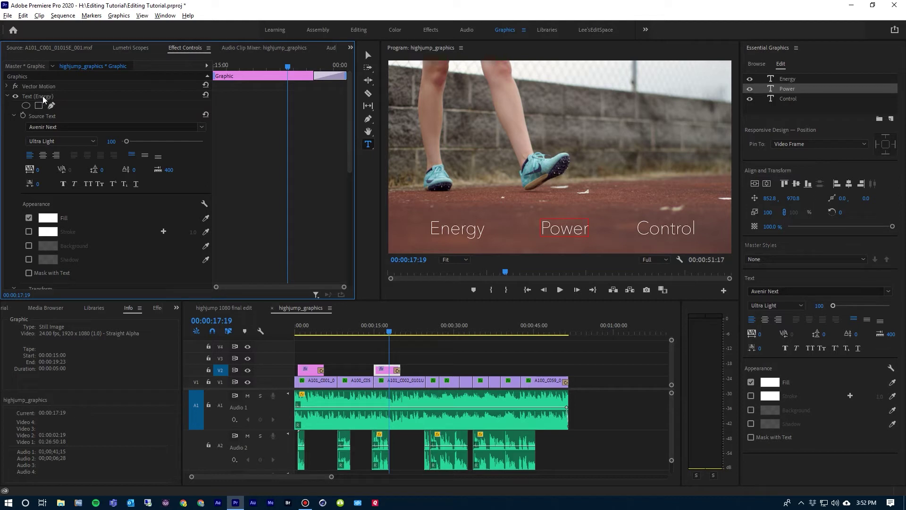
{"action": "scroll", "coordinate": [51, 170], "scroll_direction": "down", "scroll_amount": 4}
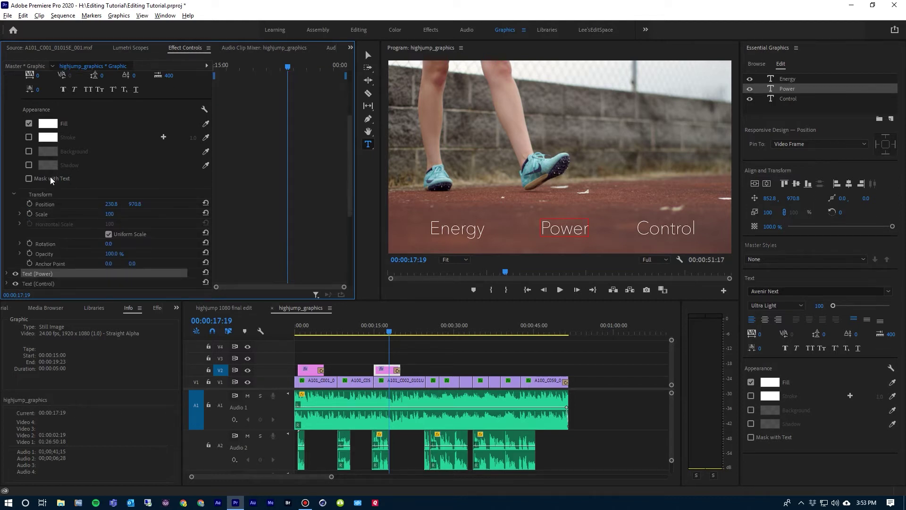
- Keyframe Energy's opacity at 0% at 00:00:15:00 and 100% at 00:00:15:15, then zoom the timeline
{"action": "left_click", "coordinate": [44, 253]}
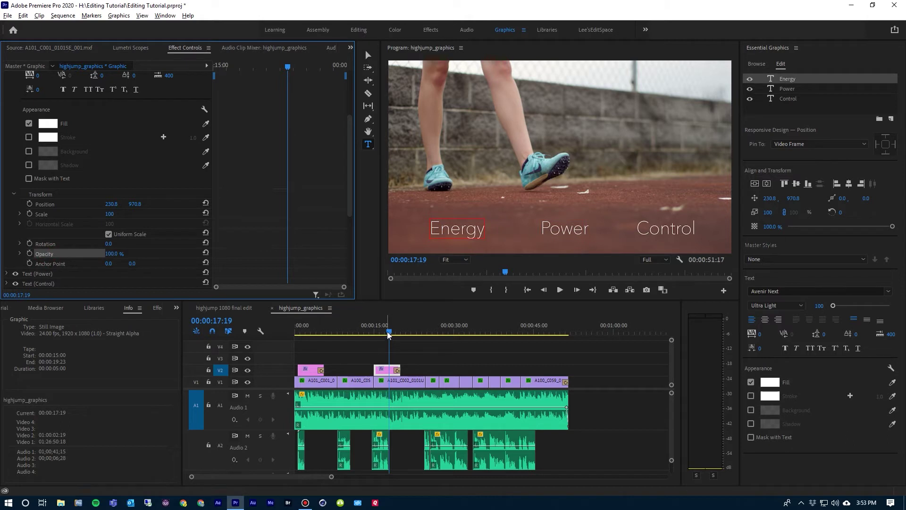
{"action": "left_click_drag", "start_coordinate": [387, 331], "coordinate": [374, 332]}
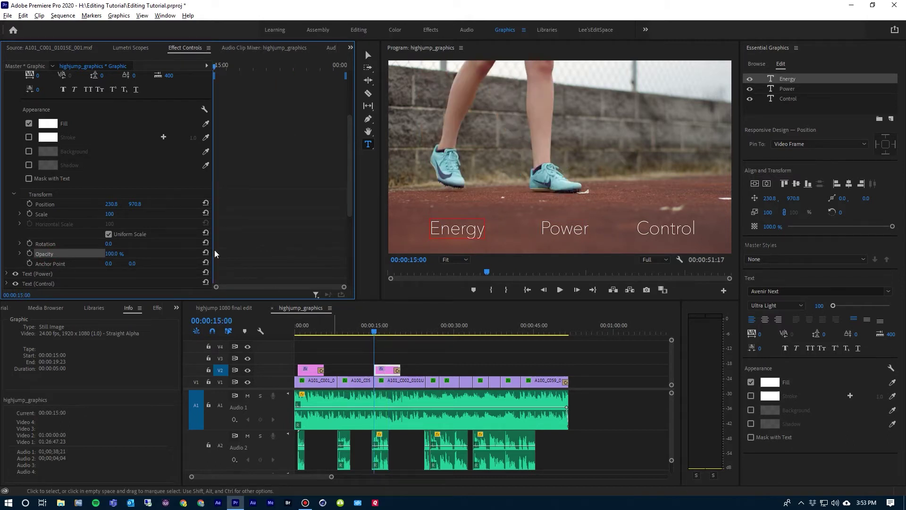
{"action": "left_click", "coordinate": [29, 253]}
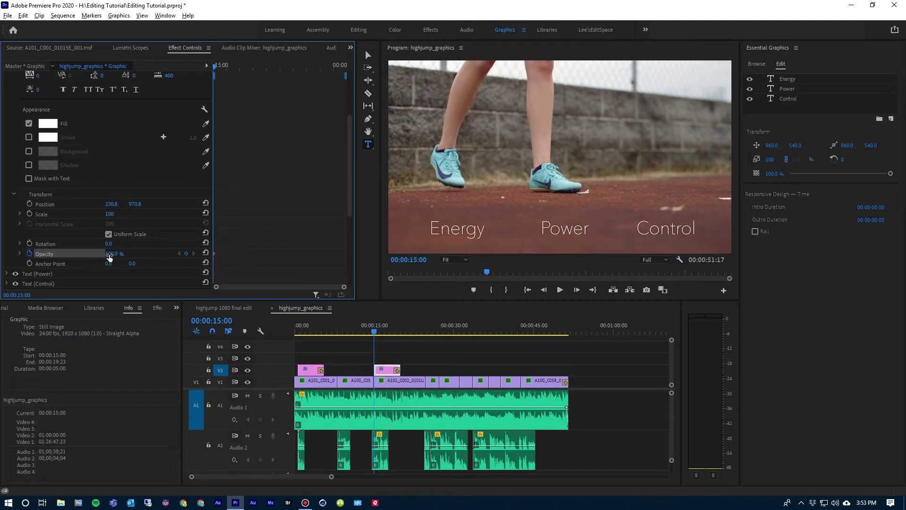
{"action": "left_click_drag", "start_coordinate": [112, 257], "coordinate": [61, 257]}
{"action": "key", "text": "shift+Right"}
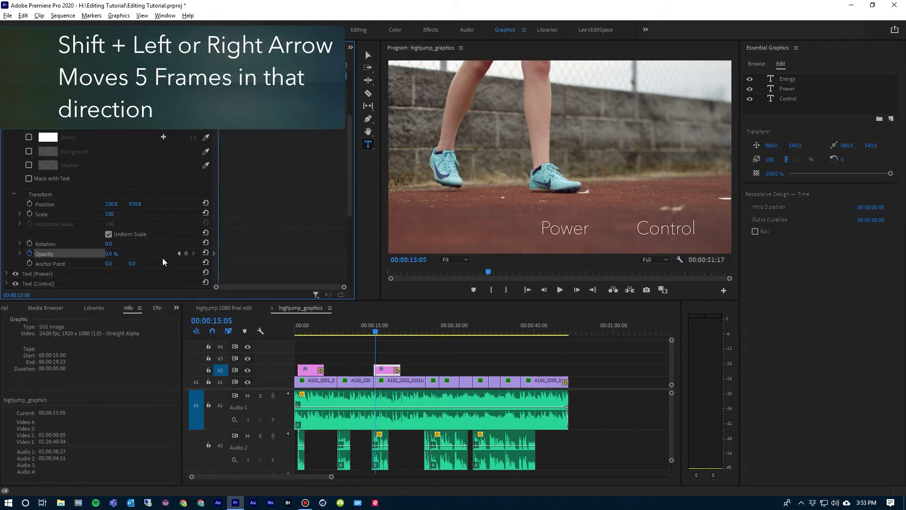
{"action": "key", "text": "shift+Right"}
{"action": "key", "text": "shift+Right"}
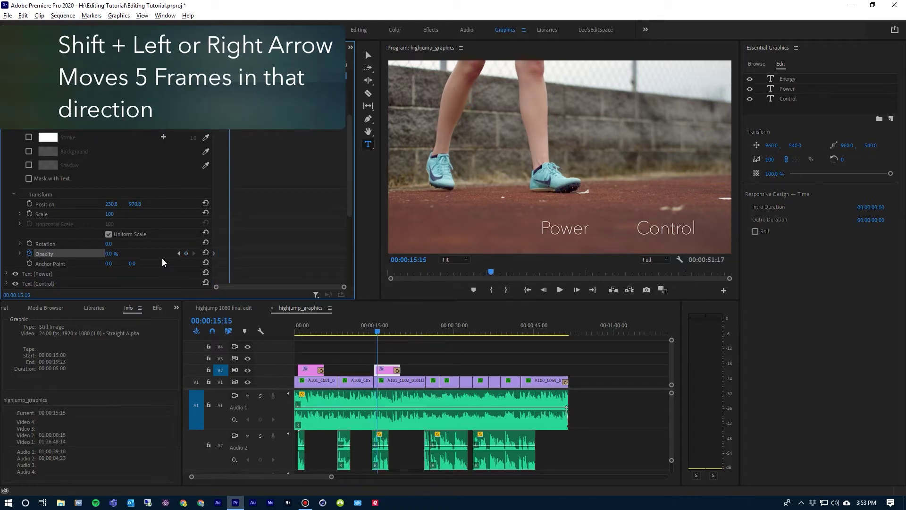
{"action": "left_click_drag", "start_coordinate": [110, 256], "coordinate": [158, 256]}
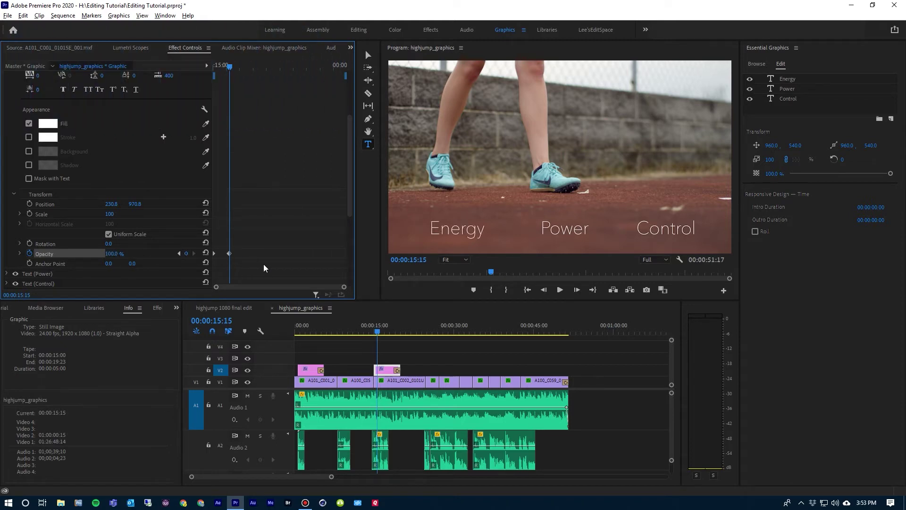
{"action": "left_click", "coordinate": [388, 350]}
{"action": "key", "text": "="}
{"action": "key", "text": "="}
{"action": "key", "text": "="}
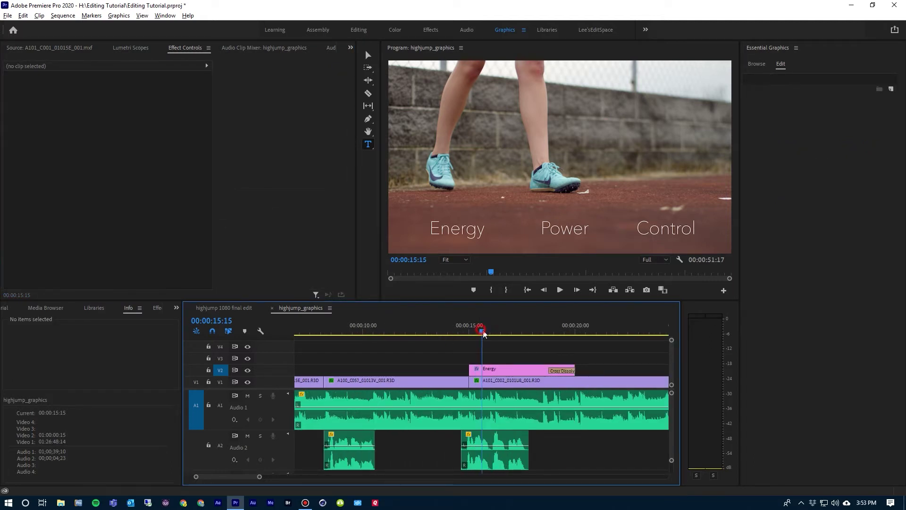
- At 00:00:16:01, expand the Power text layer of the Energy graphic in Effect Controls
{"action": "left_click_drag", "start_coordinate": [484, 335], "coordinate": [490, 331]}
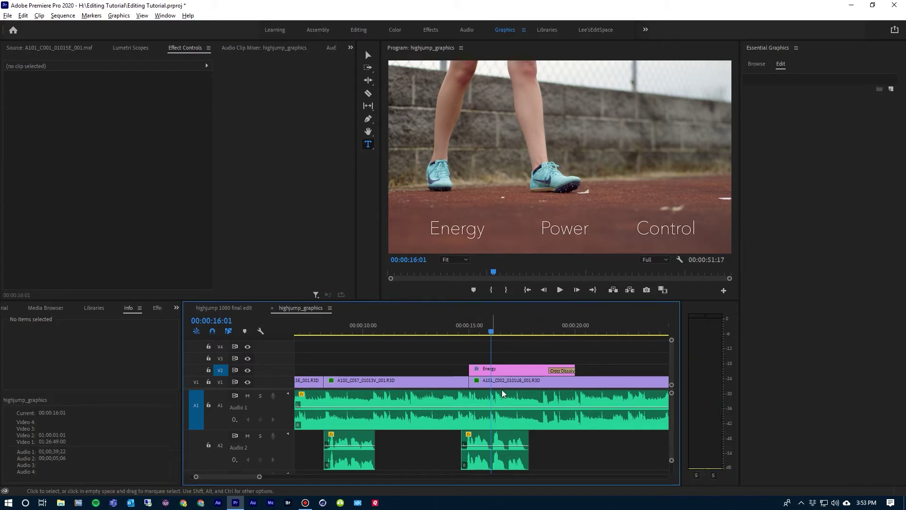
{"action": "left_click", "coordinate": [500, 370]}
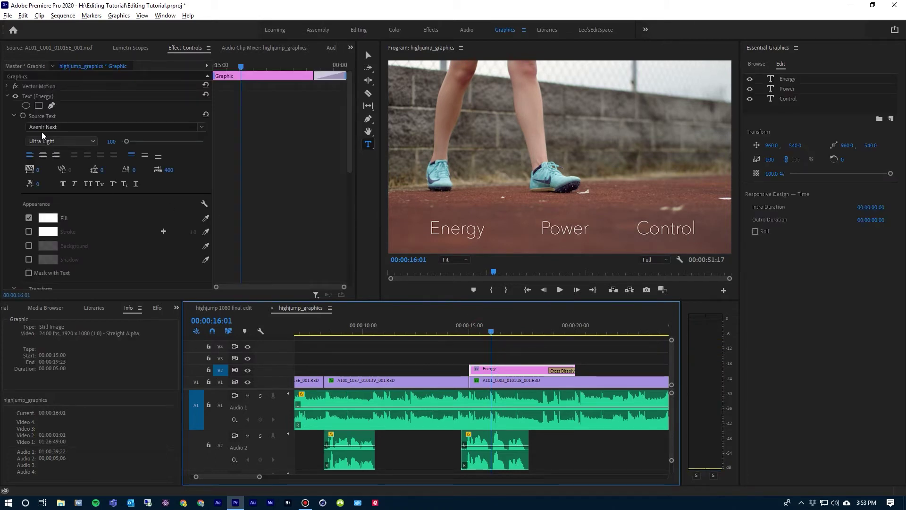
{"action": "left_click", "coordinate": [7, 97]}
{"action": "left_click", "coordinate": [31, 107]}
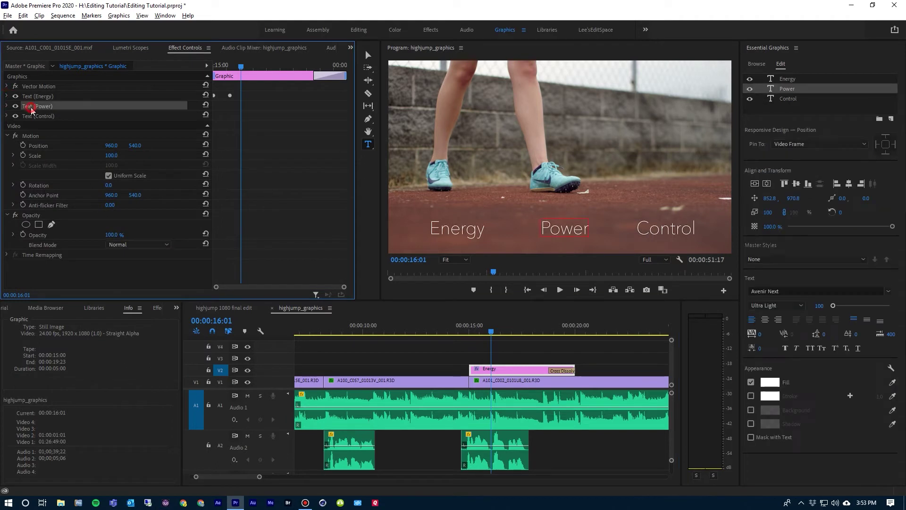
{"action": "left_click", "coordinate": [7, 106]}
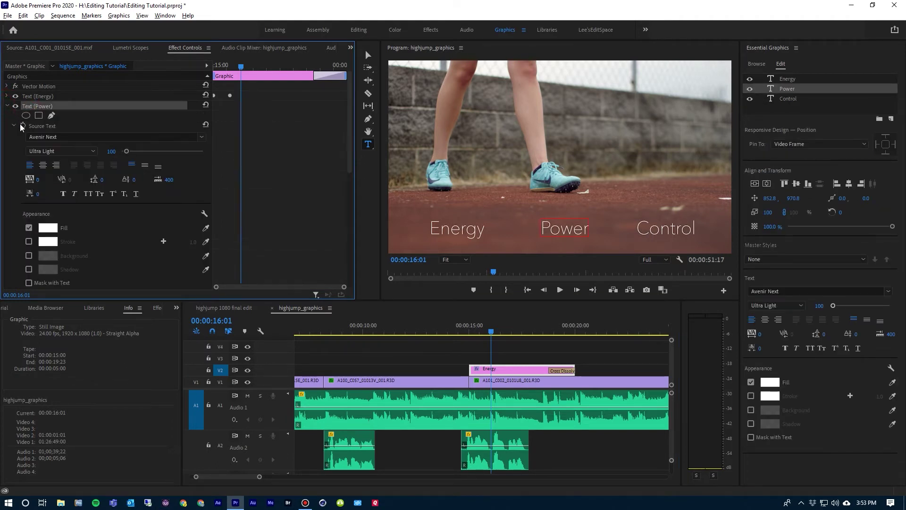
{"action": "scroll", "coordinate": [53, 203], "scroll_direction": "down", "scroll_amount": 5}
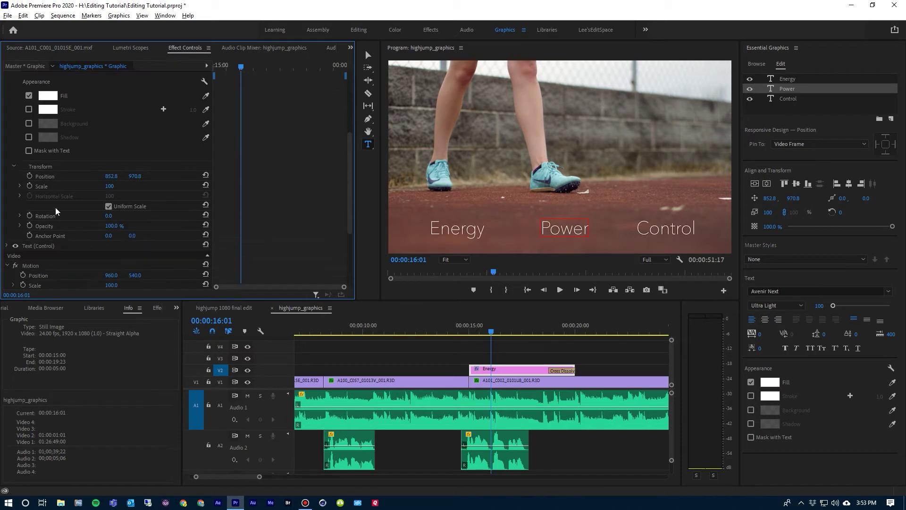
- Keyframe Power's opacity from 0% at 00:00:16:01 to 100% at 00:00:16:16, then park at 16:20
{"action": "left_click", "coordinate": [30, 225]}
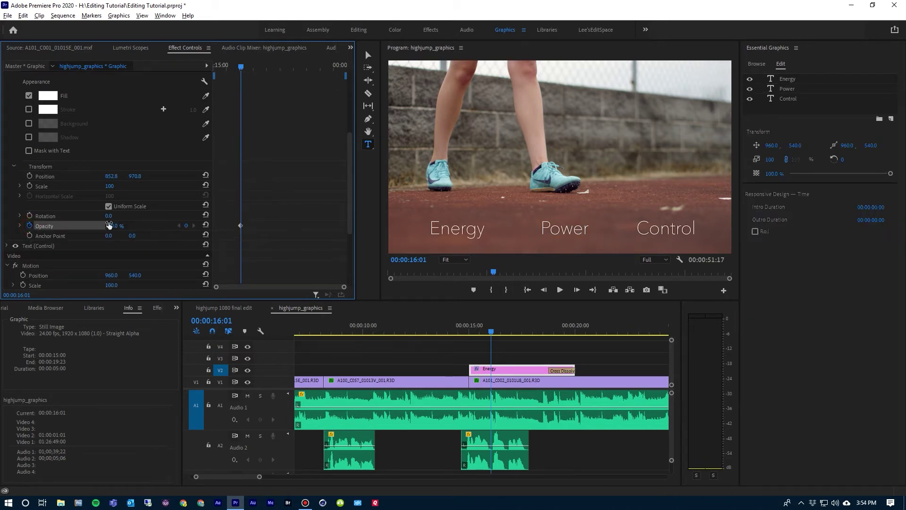
{"action": "left_click_drag", "start_coordinate": [109, 225], "coordinate": [81, 224]}
{"action": "key", "text": "space"}
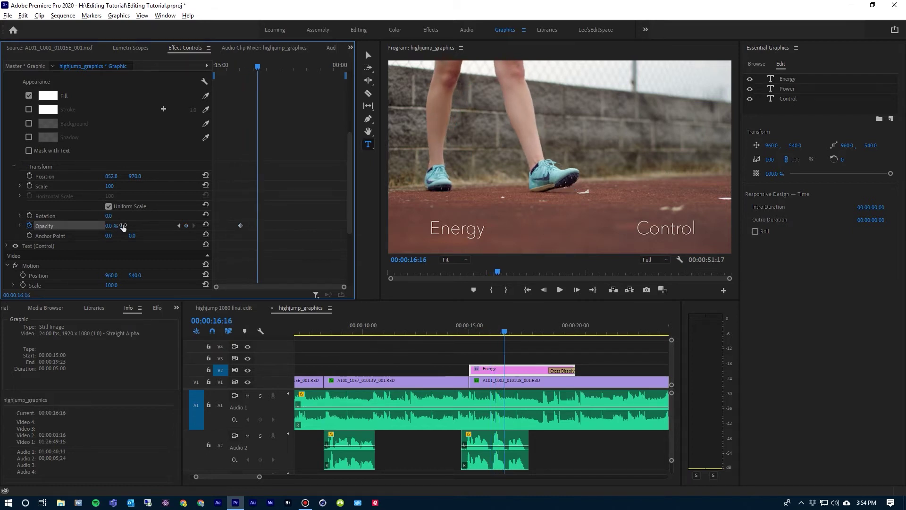
{"action": "left_click_drag", "start_coordinate": [123, 227], "coordinate": [161, 226]}
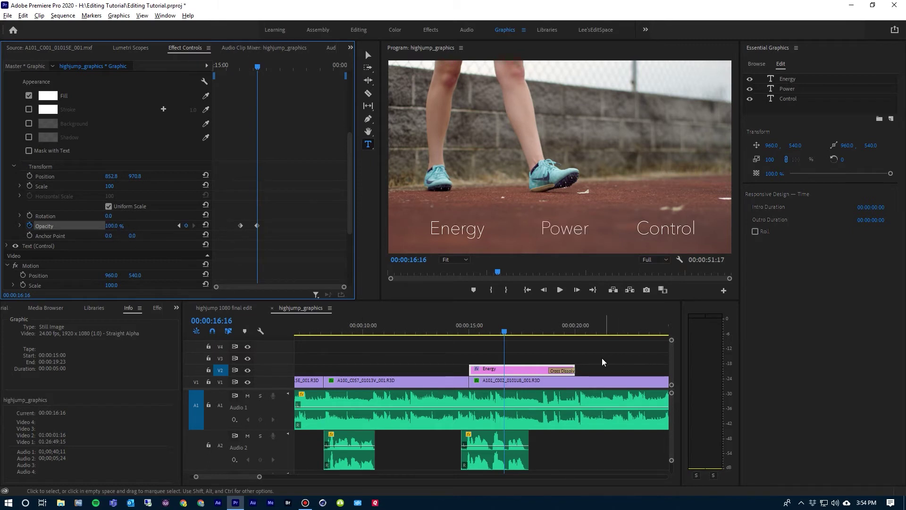
{"action": "left_click", "coordinate": [504, 331]}
{"action": "left_click_drag", "start_coordinate": [504, 331], "coordinate": [507, 331]}
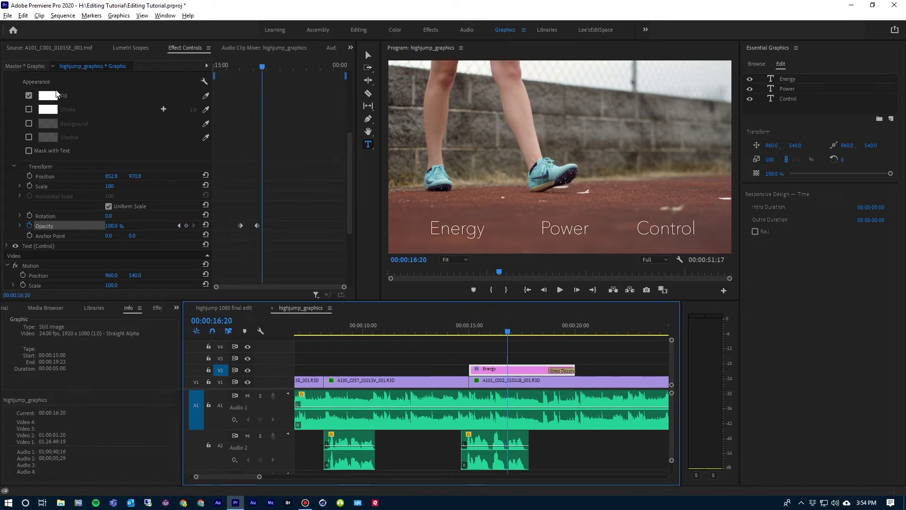
{"action": "scroll", "coordinate": [56, 95], "scroll_direction": "up", "scroll_amount": 5}
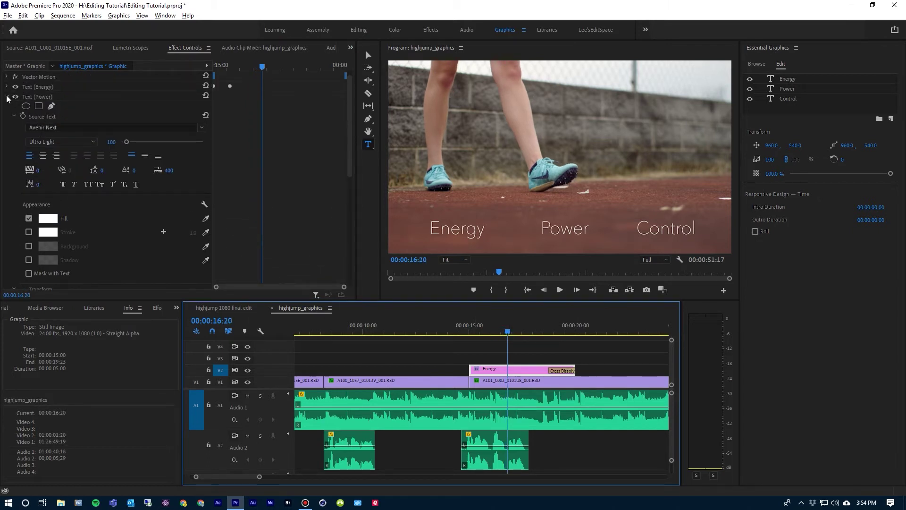
- Collapse Power, expand the Control text layer, and keyframe its opacity at 0% at 00:00:16:20
{"action": "left_click", "coordinate": [7, 97]}
{"action": "left_click", "coordinate": [7, 117]}
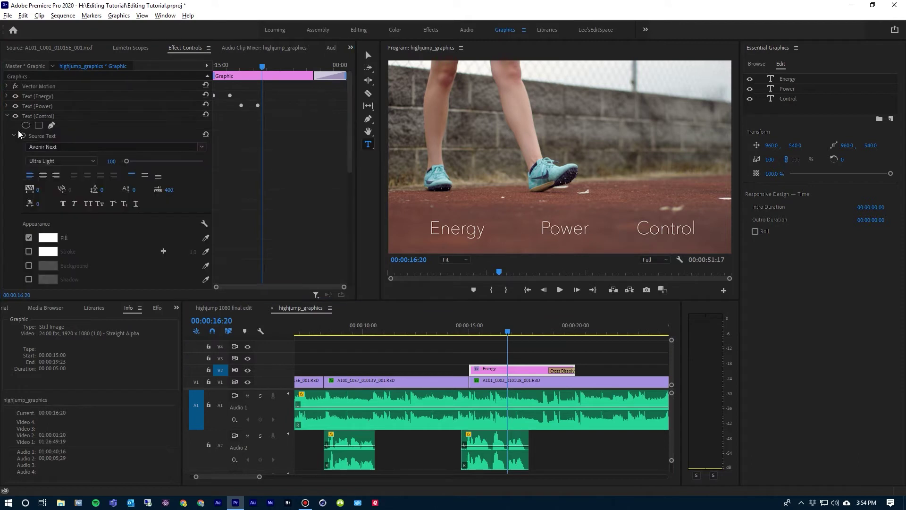
{"action": "scroll", "coordinate": [14, 189], "scroll_direction": "down", "scroll_amount": 4}
{"action": "scroll", "coordinate": [12, 208], "scroll_direction": "down", "scroll_amount": 1}
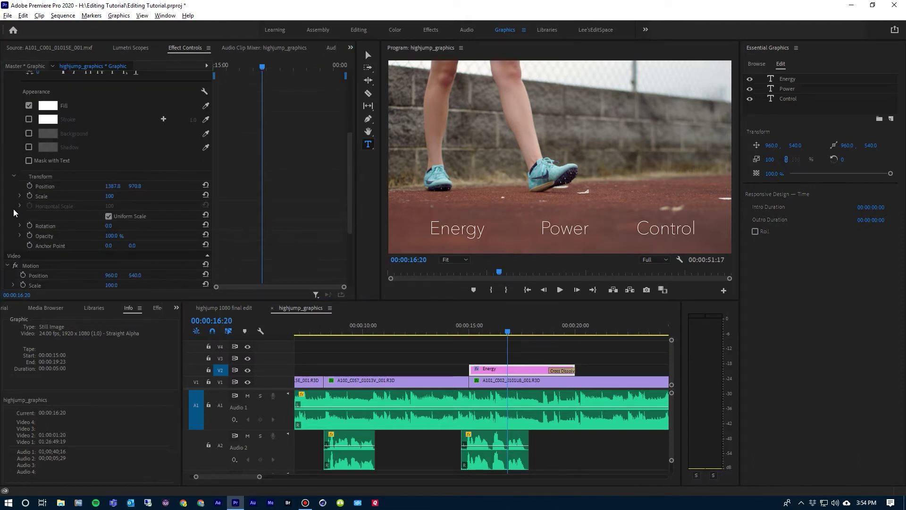
{"action": "left_click", "coordinate": [30, 235]}
{"action": "left_click", "coordinate": [111, 236]}
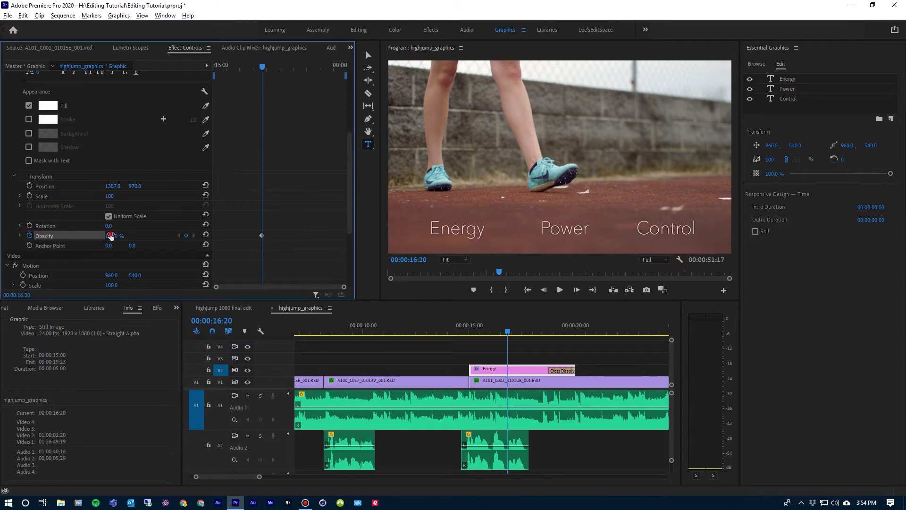
{"action": "type", "text": "0"}
{"action": "key", "text": "Return"}
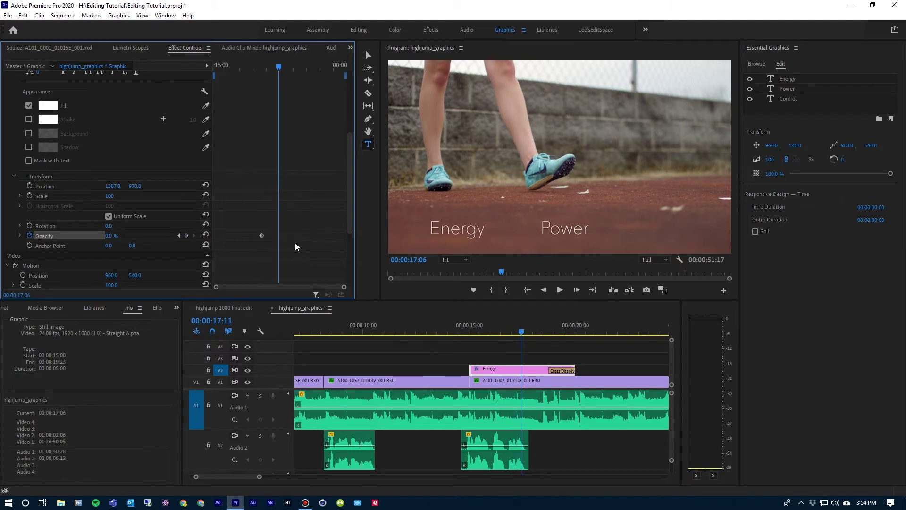
- Set Control's opacity to 100% at 00:00:17:11 and return the playhead to 00:00:12:14
{"action": "left_click", "coordinate": [109, 236]}
{"action": "type", "text": "100"}
{"action": "key", "text": "Return"}
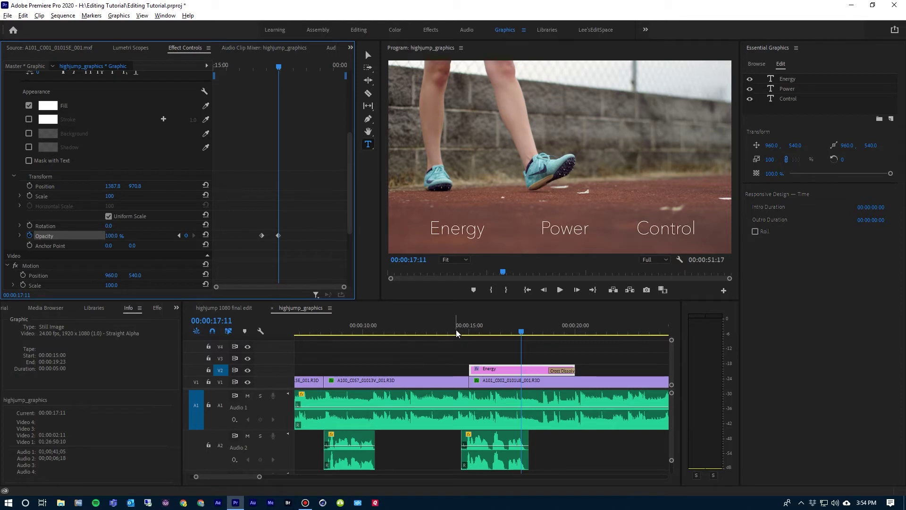
{"action": "left_click", "coordinate": [418, 335]}
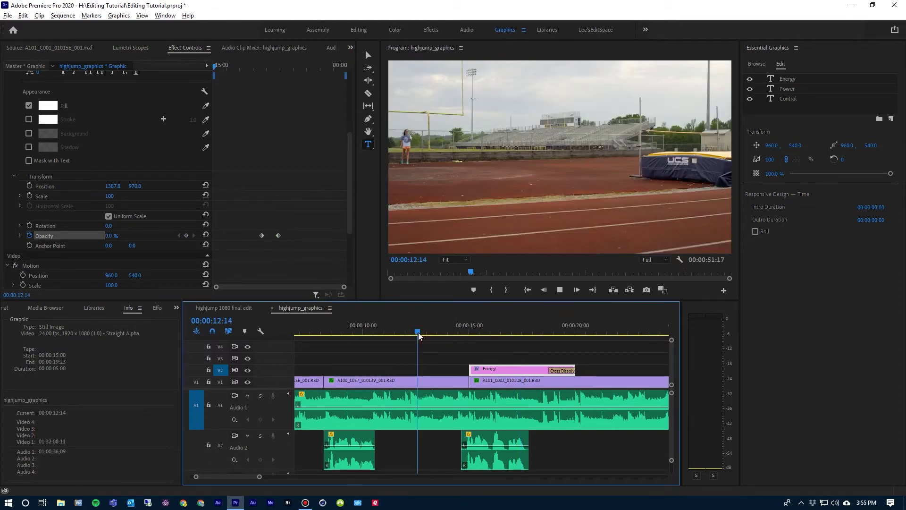
{"action": "key", "text": "space"}
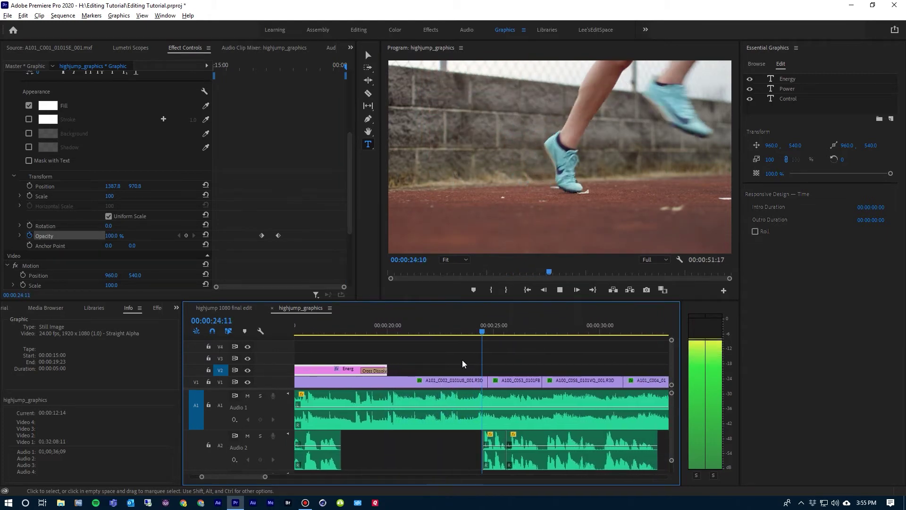
{"action": "left_click", "coordinate": [452, 333]}
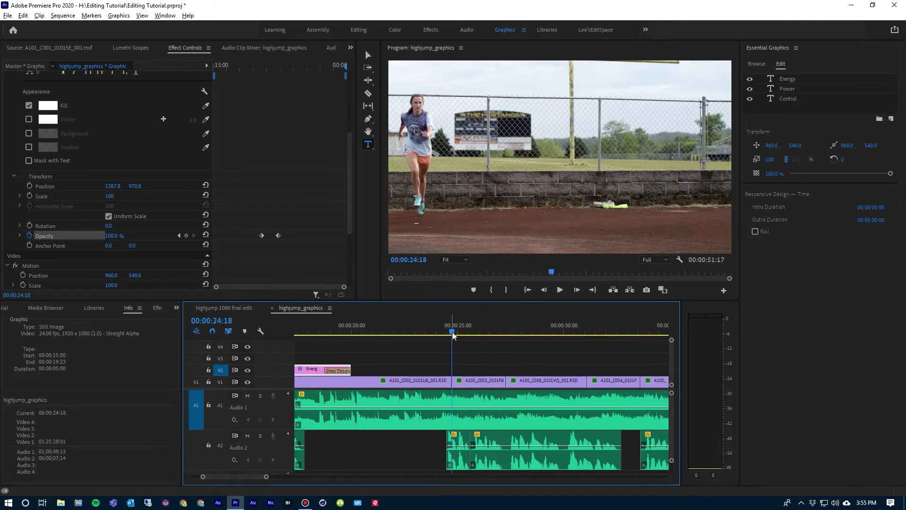
{"action": "scroll", "coordinate": [399, 326], "scroll_direction": "up", "scroll_amount": 10}
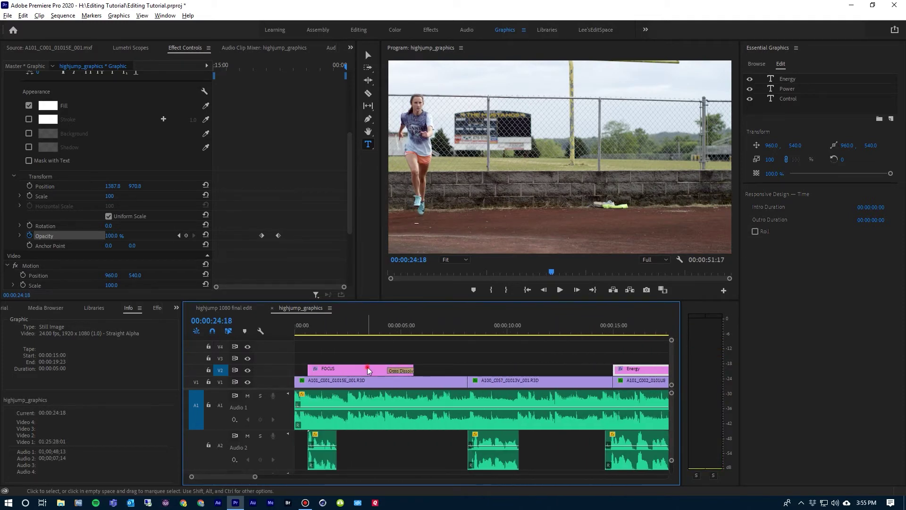
- Paste a copy of the FOCUS title on V2 at 00:00:24:18 and select its text in the Program monitor
{"action": "left_click", "coordinate": [369, 370]}
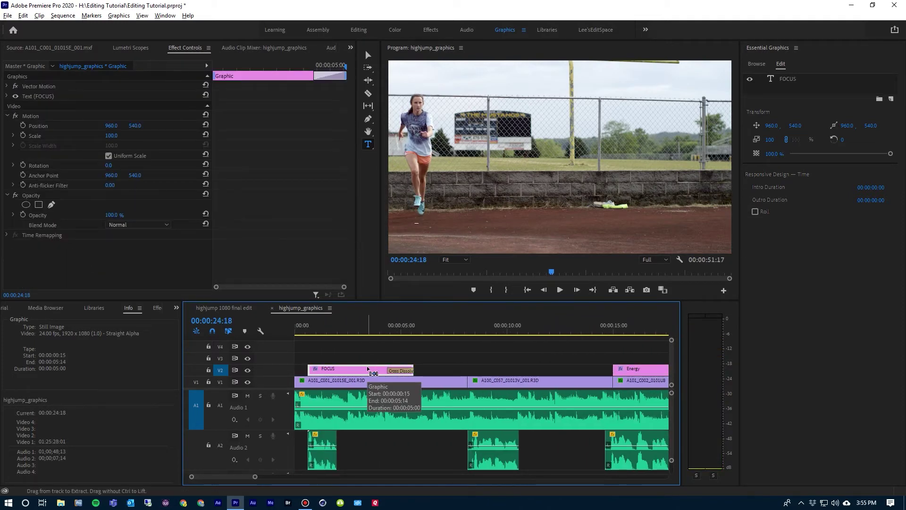
{"action": "scroll", "coordinate": [475, 379], "scroll_direction": "down", "scroll_amount": 9}
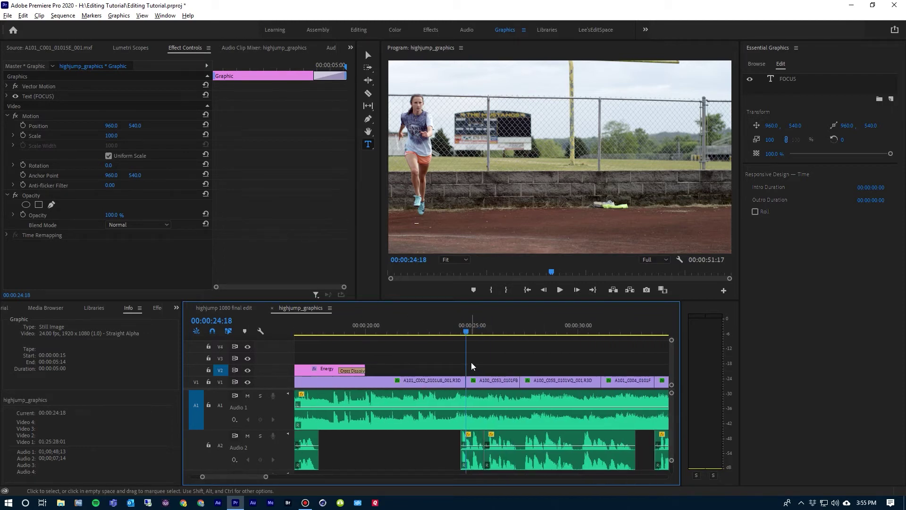
{"action": "key", "text": "ctrl+v"}
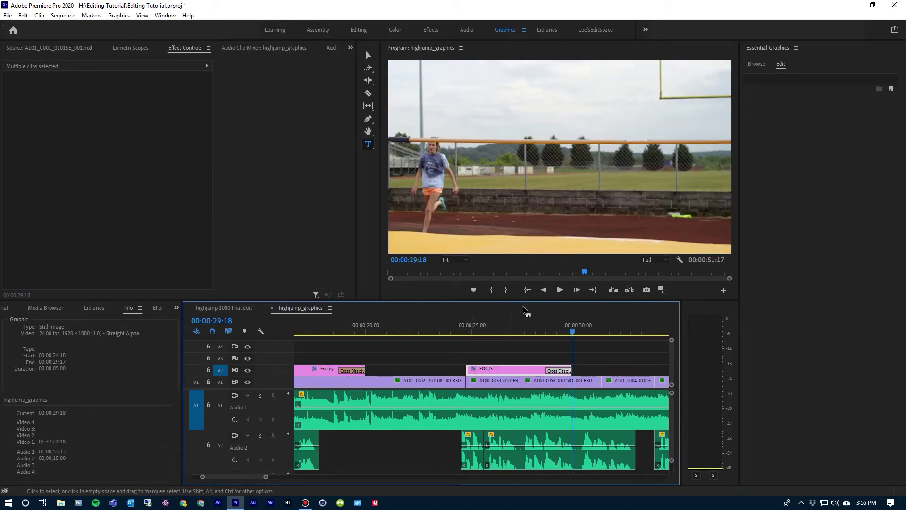
{"action": "left_click", "coordinate": [484, 334]}
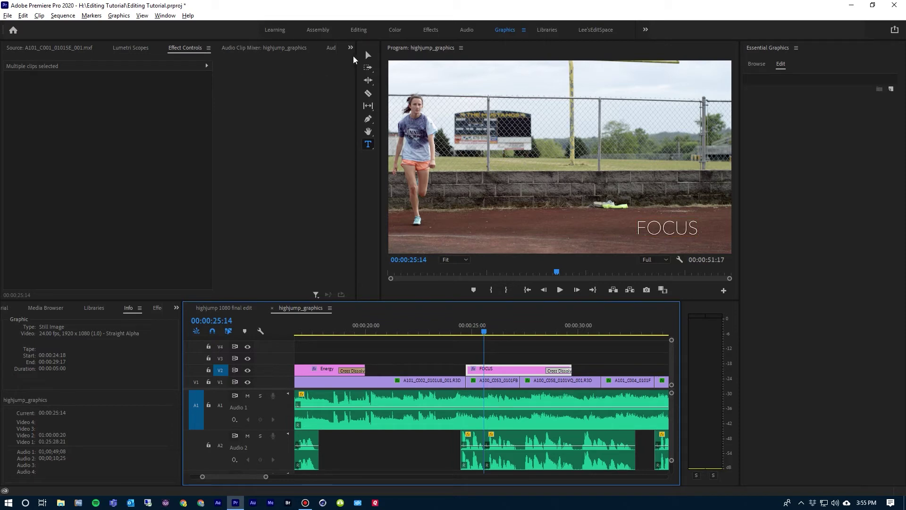
{"action": "key", "text": "v"}
{"action": "left_click", "coordinate": [664, 235]}
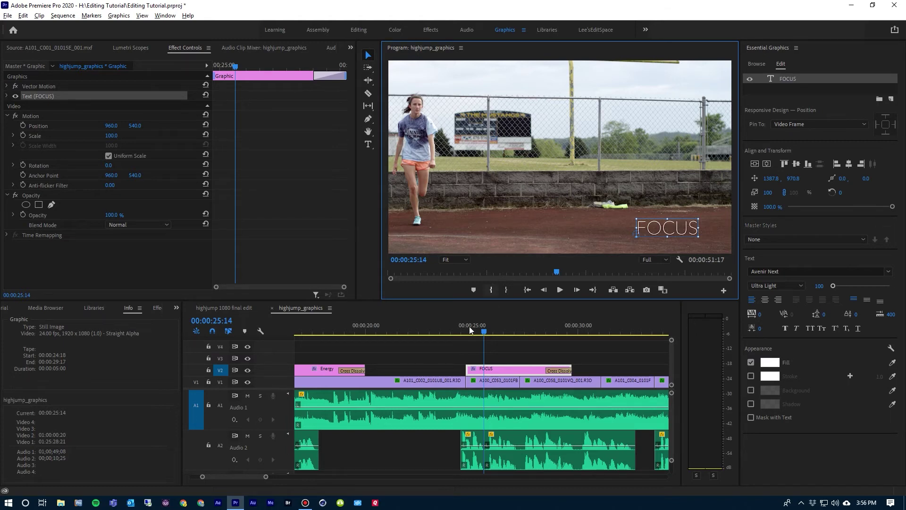
- Preview the copied title, then retype its text from FOCUS to APPROACH
{"action": "left_click", "coordinate": [458, 330]}
{"action": "key", "text": "space"}
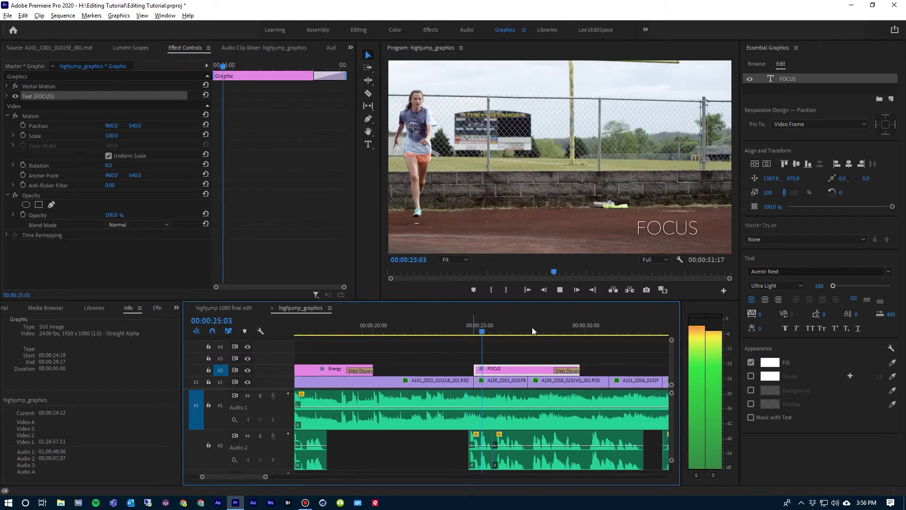
{"action": "key", "text": "space"}
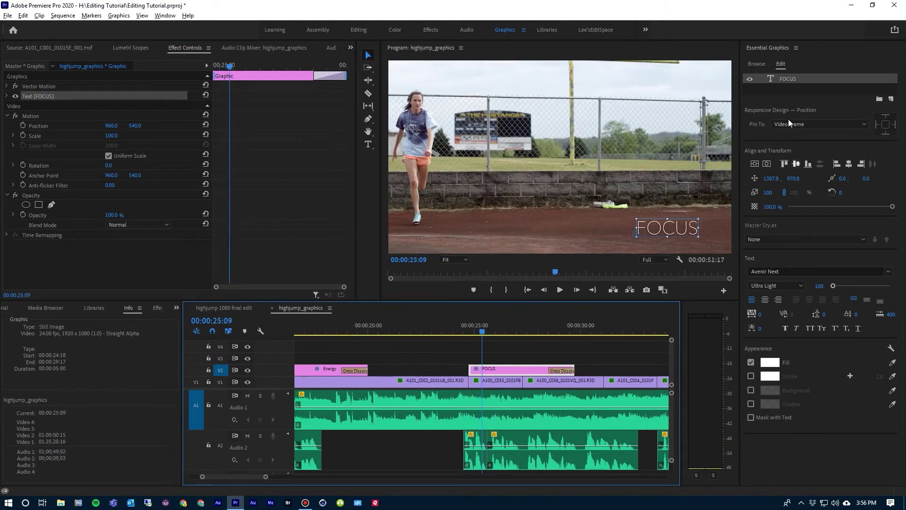
{"action": "double_click", "coordinate": [779, 78]}
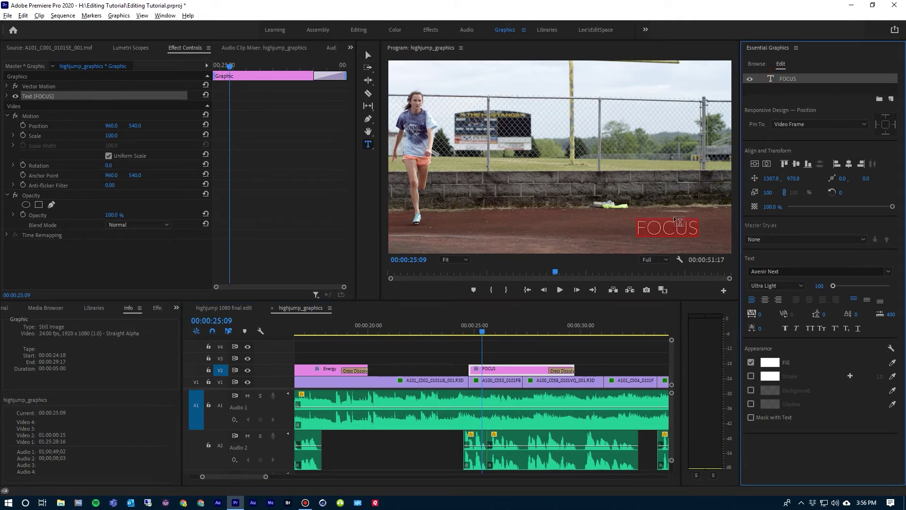
{"action": "type", "text": "APPR"}
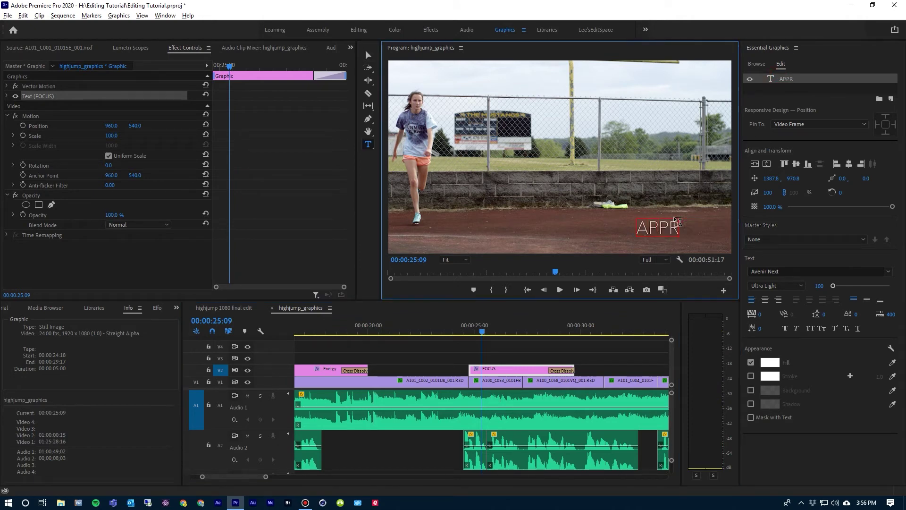
{"action": "type", "text": "OACH"}
{"action": "key", "text": "Escape"}
- Shift the APPROACH caption left and slightly up to 1187.0, 983.9, replaying to check
{"action": "left_click_drag", "start_coordinate": [692, 227], "coordinate": [662, 237]}
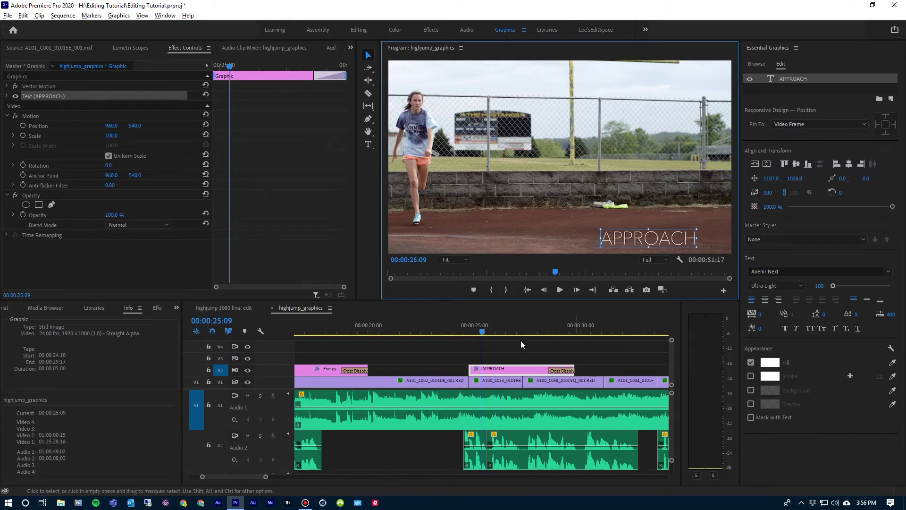
{"action": "left_click", "coordinate": [460, 331]}
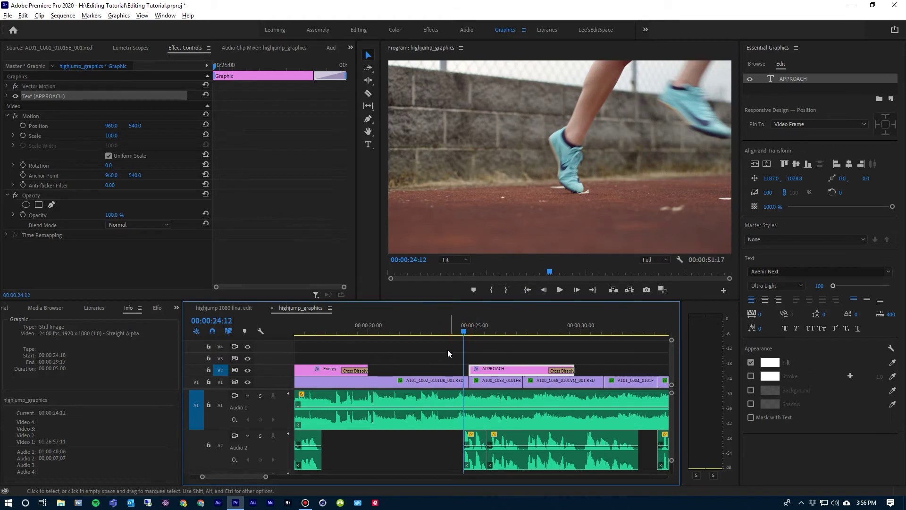
{"action": "key", "text": "space"}
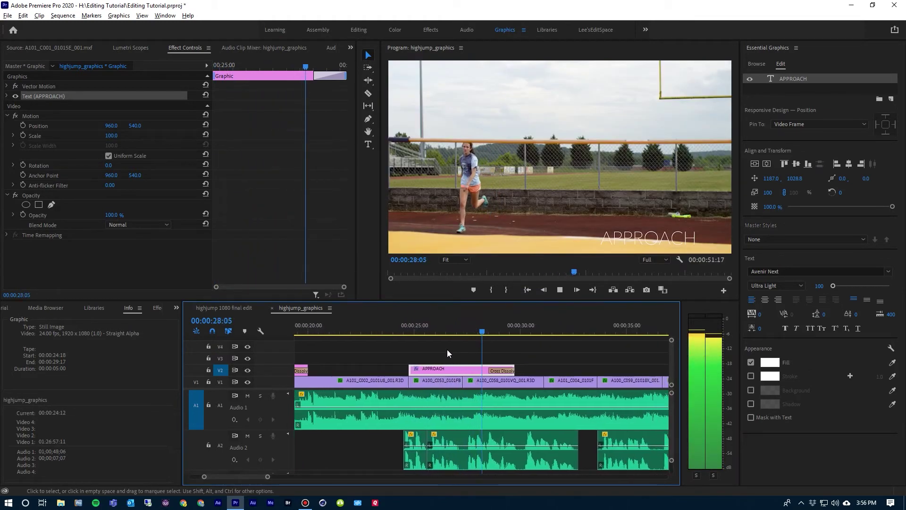
{"action": "key", "text": "space"}
{"action": "left_click_drag", "start_coordinate": [687, 237], "coordinate": [685, 231]}
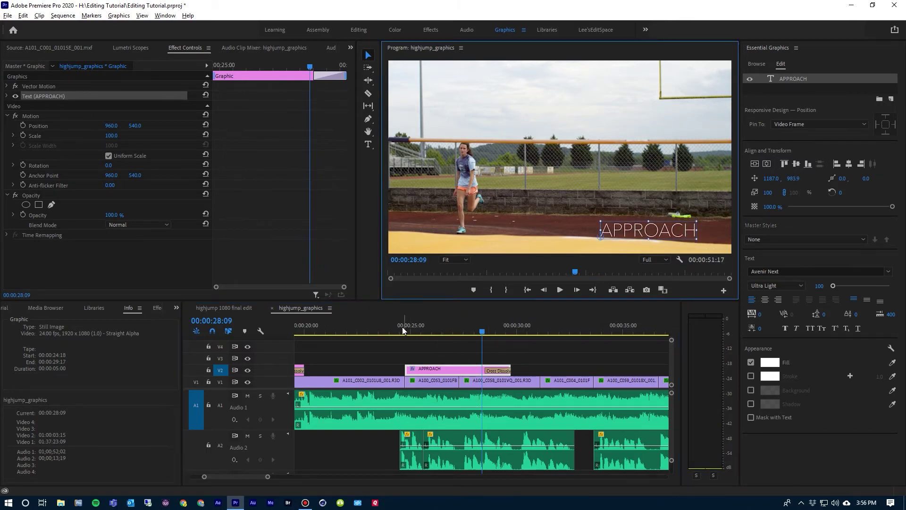
{"action": "left_click", "coordinate": [387, 326]}
{"action": "key", "text": "space"}
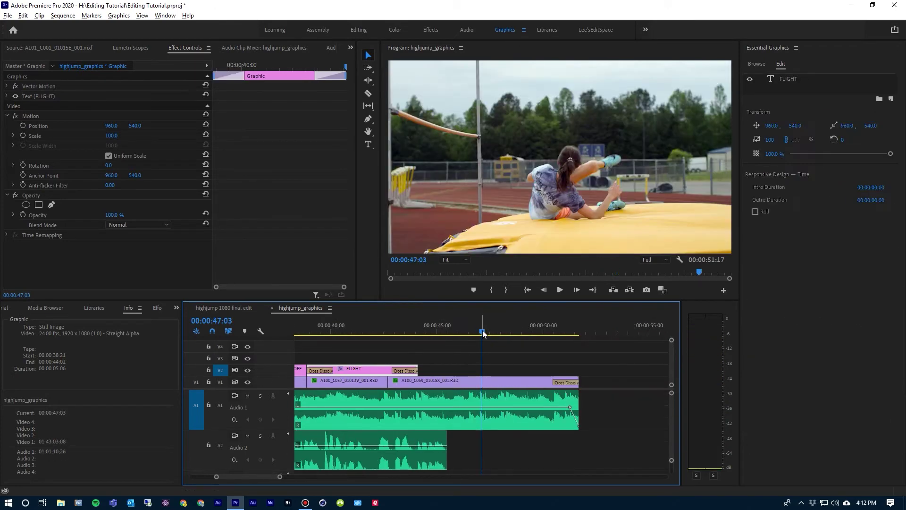
- At 45:12, add a new rectangle layer in the lower-right corner at 77% opacity
{"action": "left_click", "coordinate": [477, 332]}
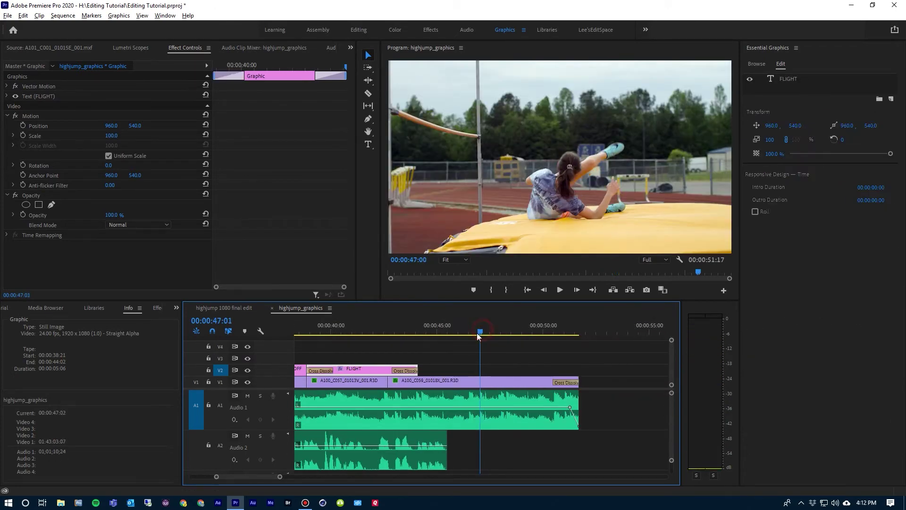
{"action": "left_click_drag", "start_coordinate": [476, 332], "coordinate": [452, 339]}
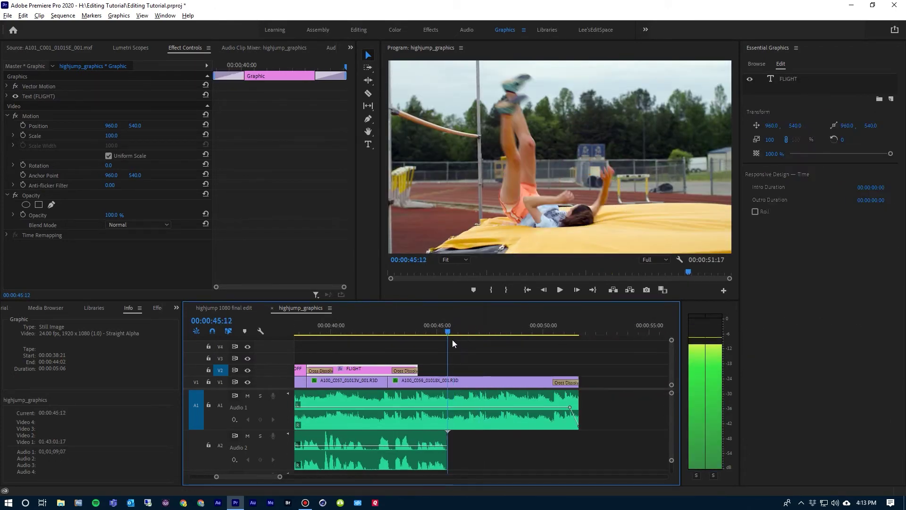
{"action": "left_click", "coordinate": [469, 370]}
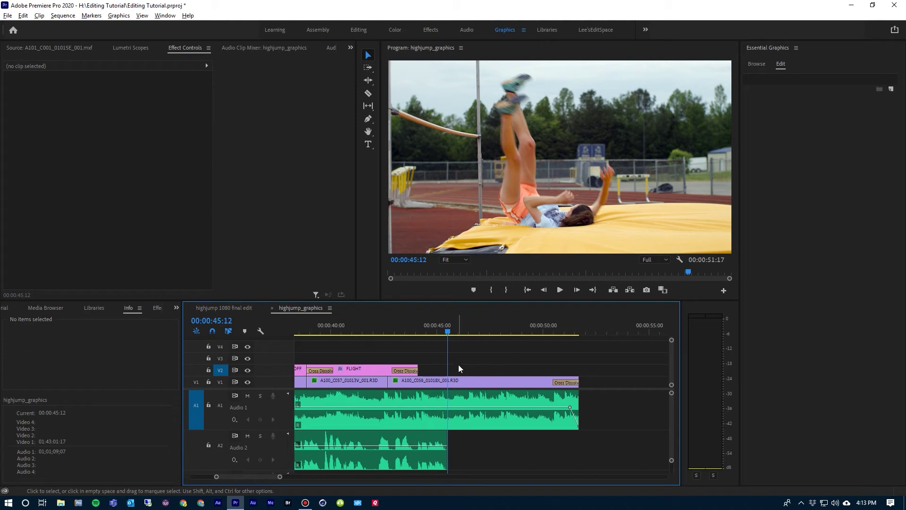
{"action": "left_click", "coordinate": [891, 89]}
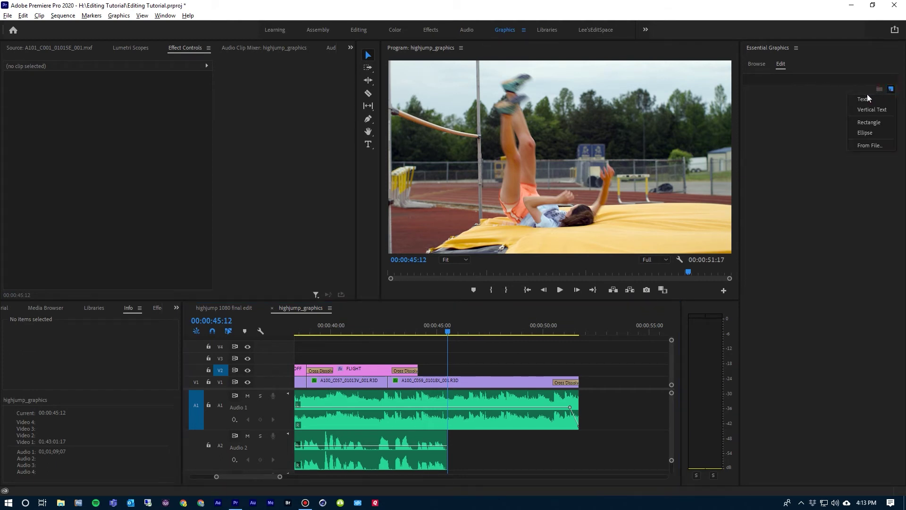
{"action": "left_click", "coordinate": [867, 122]}
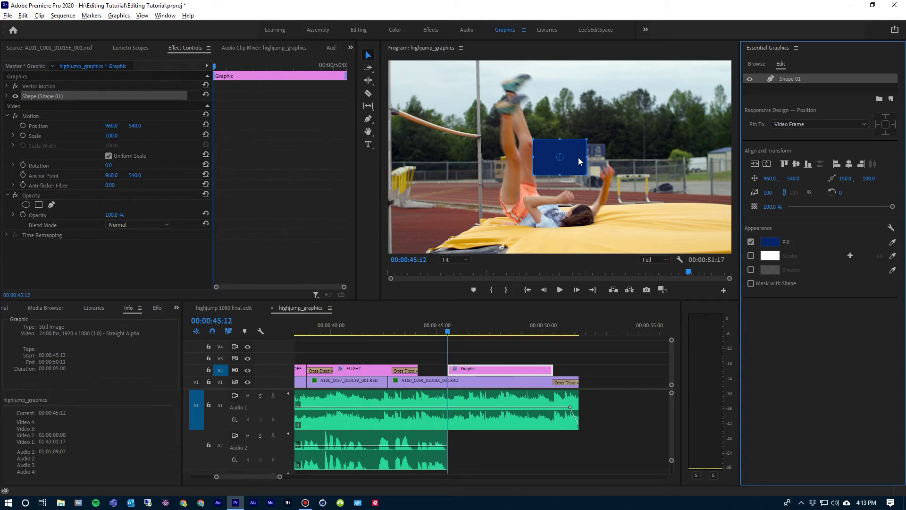
{"action": "mouse_move", "coordinate": [577, 155]}
{"action": "left_mouse_down"}
{"action": "mouse_move", "coordinate": [595, 182]}
{"action": "mouse_move", "coordinate": [649, 217]}
{"action": "mouse_move", "coordinate": [739, 225]}
{"action": "mouse_move", "coordinate": [686, 227]}
{"action": "left_mouse_up"}
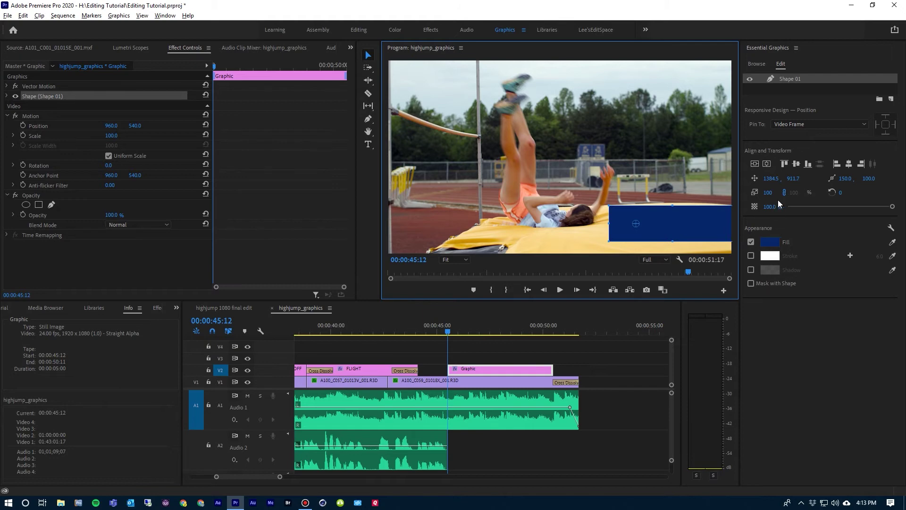
{"action": "left_click_drag", "start_coordinate": [891, 207], "coordinate": [870, 207]}
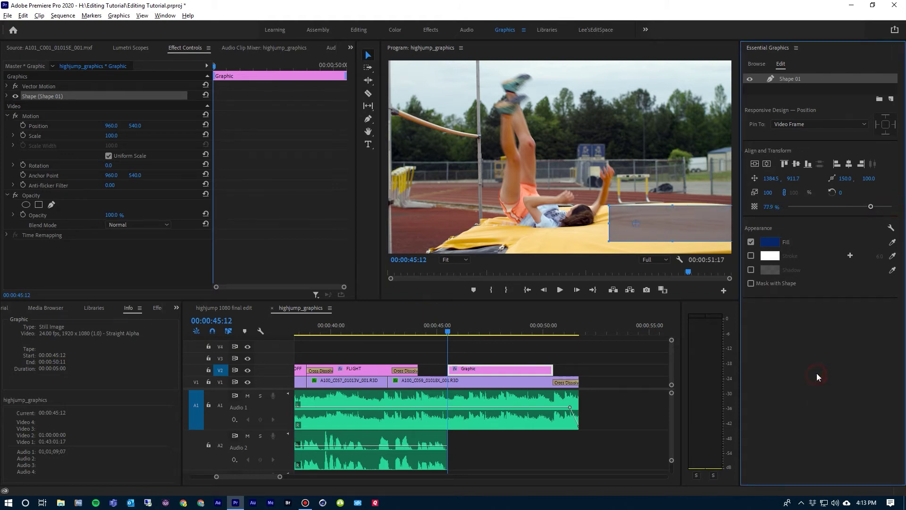
{"action": "left_click", "coordinate": [581, 243]}
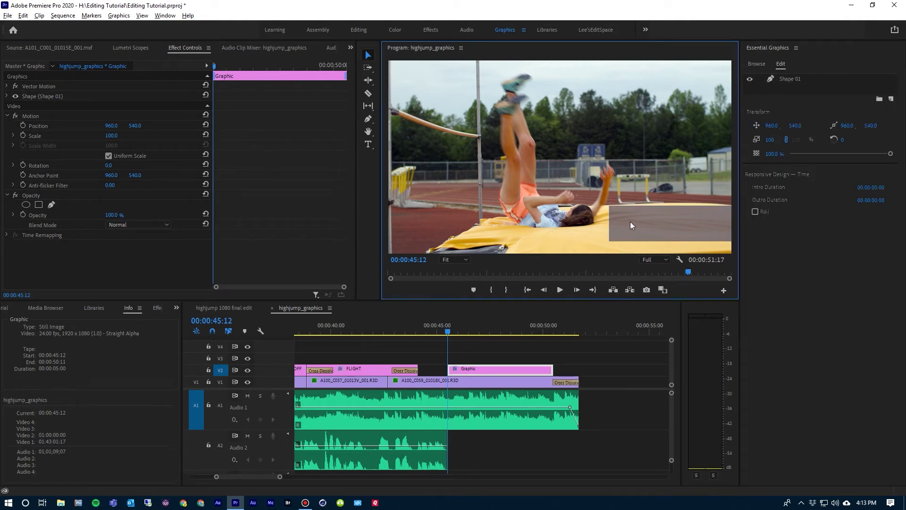
- Extend the rectangle Graphic clip to about 6 seconds and keyframe its position off-frame right at X 1654
{"action": "left_click", "coordinate": [550, 368]}
{"action": "left_click_drag", "start_coordinate": [550, 369], "coordinate": [577, 368]}
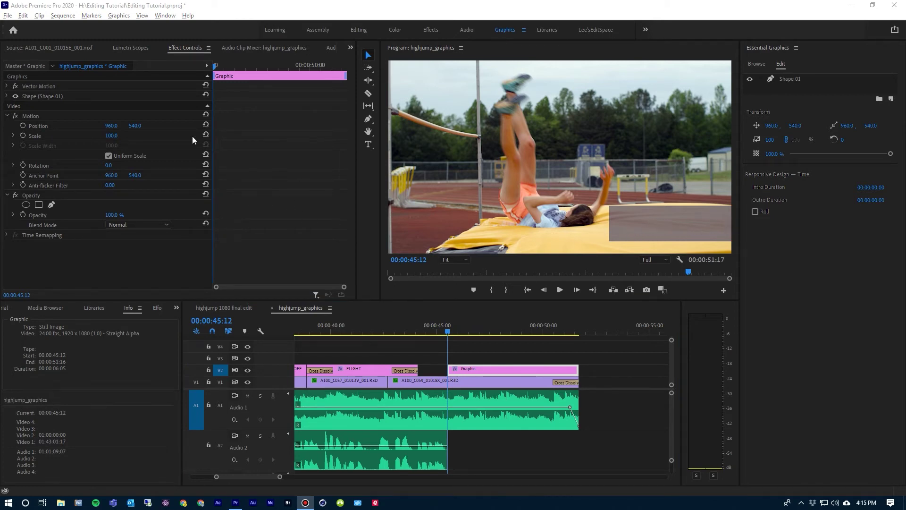
{"action": "left_click", "coordinate": [495, 368]}
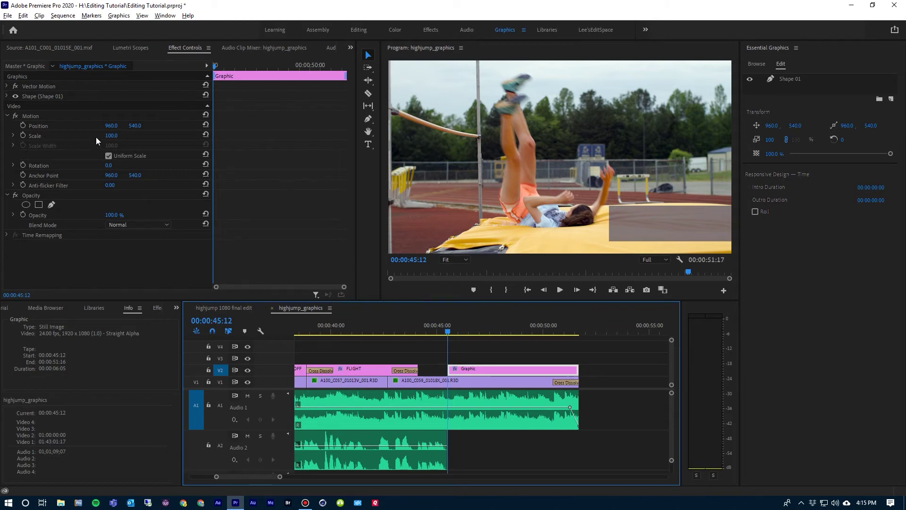
{"action": "left_click", "coordinate": [23, 125]}
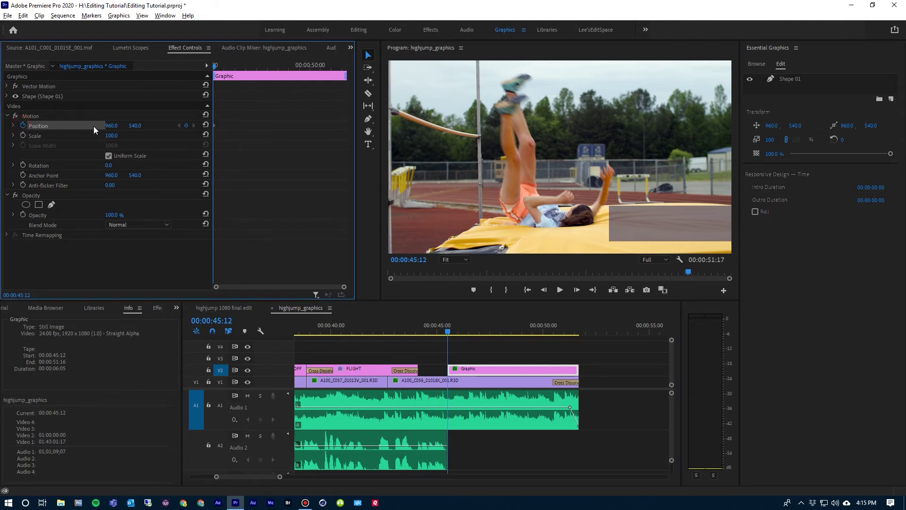
{"action": "left_click_drag", "start_coordinate": [112, 126], "coordinate": [439, 125]}
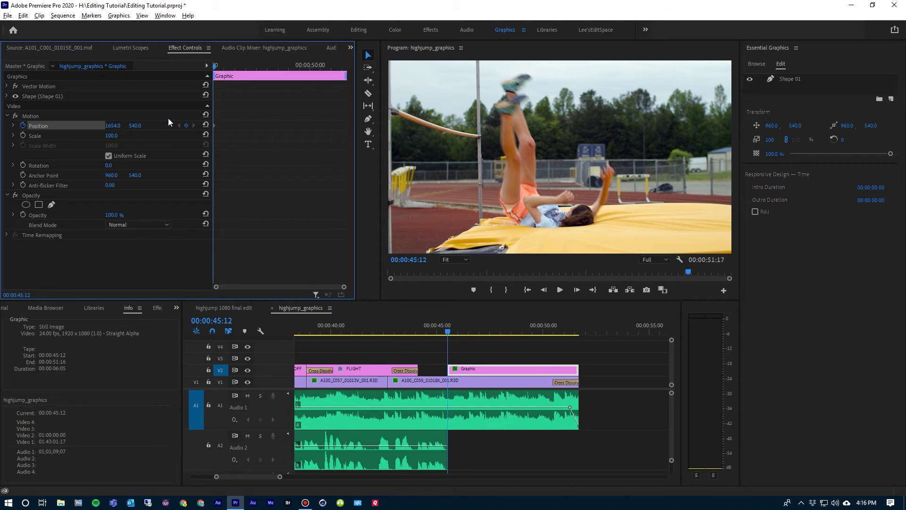
- A few frames later, keyframe X position 960 and play back the slide-in
{"action": "key", "text": "shift+Right"}
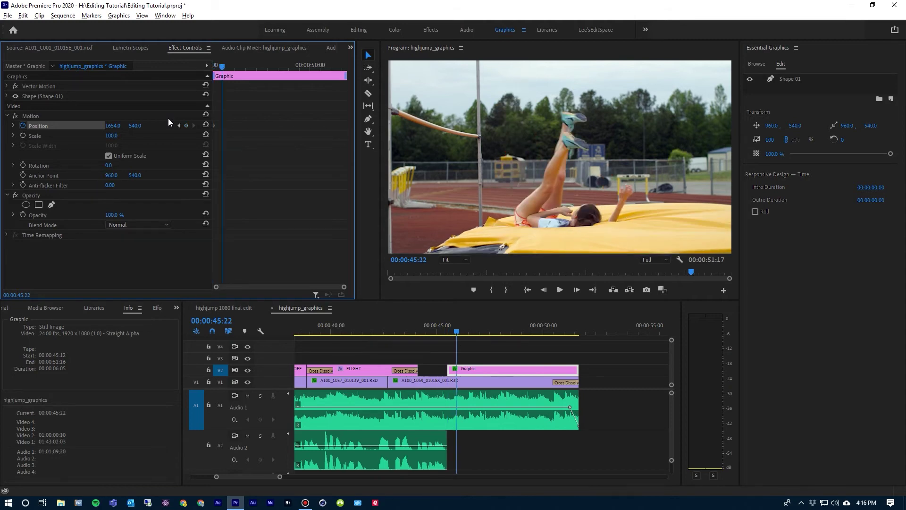
{"action": "key", "text": "shift+Right"}
{"action": "key", "text": "shift+Right"}
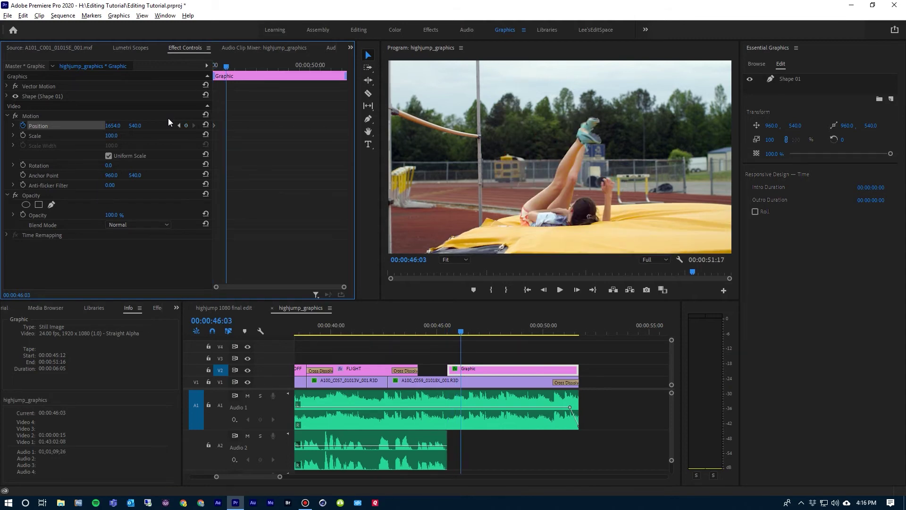
{"action": "left_click", "coordinate": [111, 126]}
{"action": "type", "text": "960"}
{"action": "key", "text": "Return"}
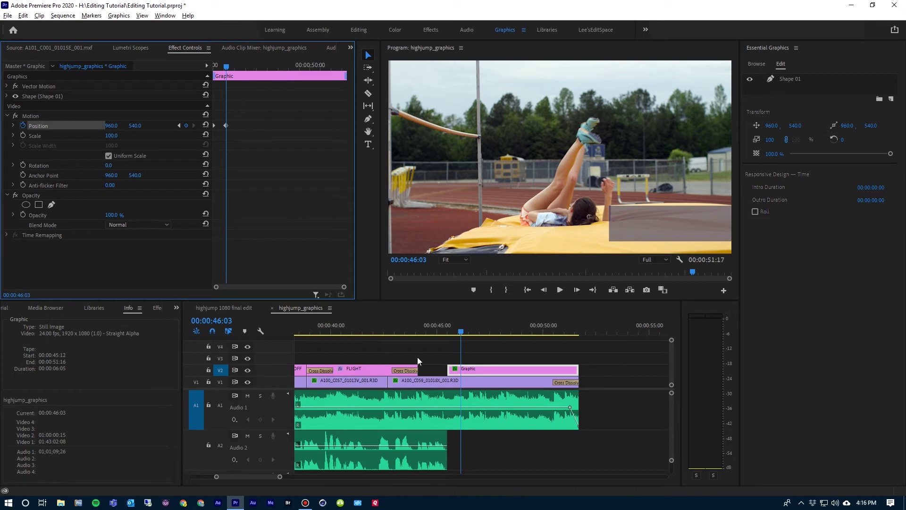
{"action": "left_click", "coordinate": [442, 329]}
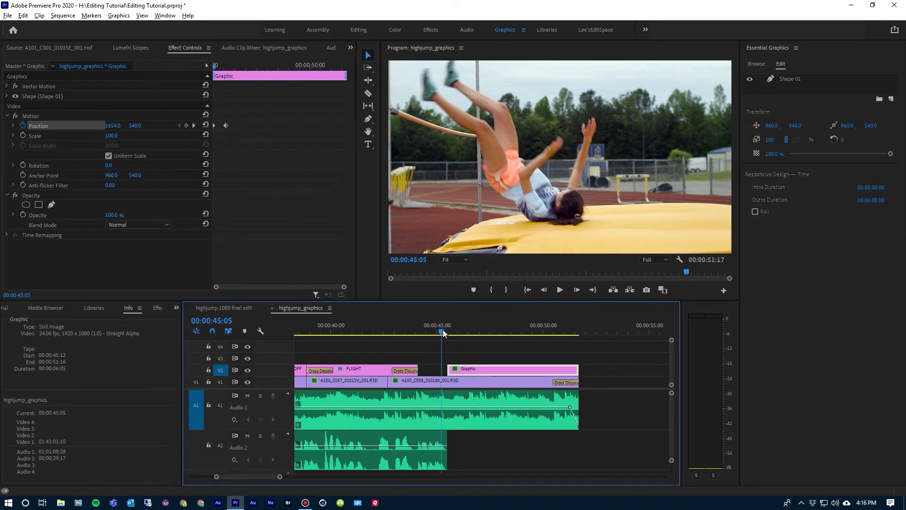
{"action": "key", "text": "space"}
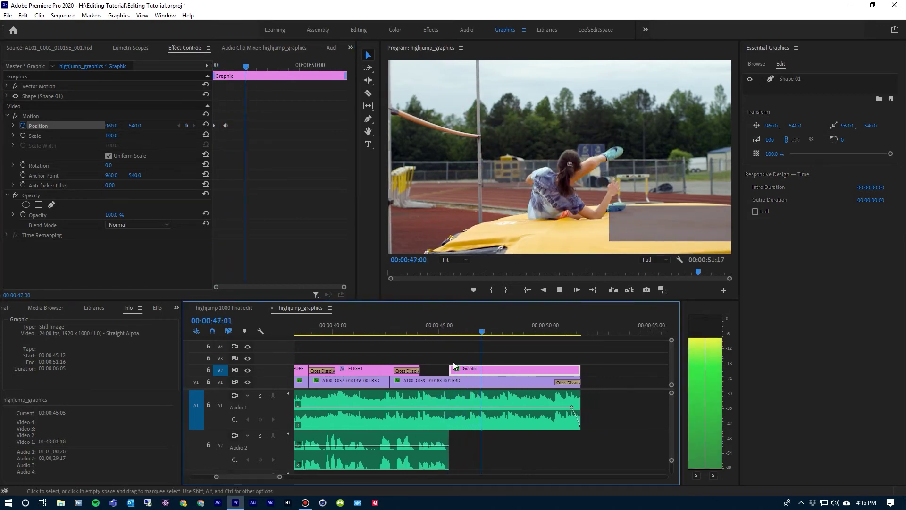
{"action": "key", "text": "space"}
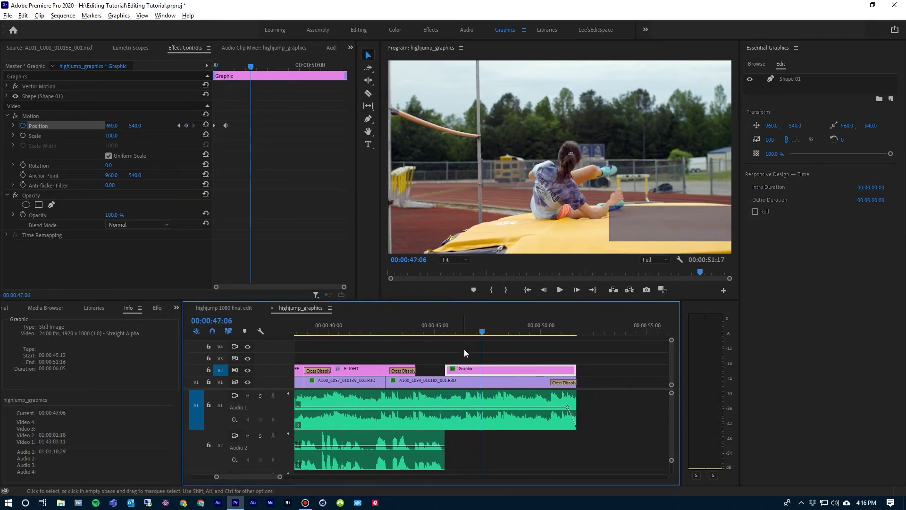
{"action": "left_click", "coordinate": [489, 358]}
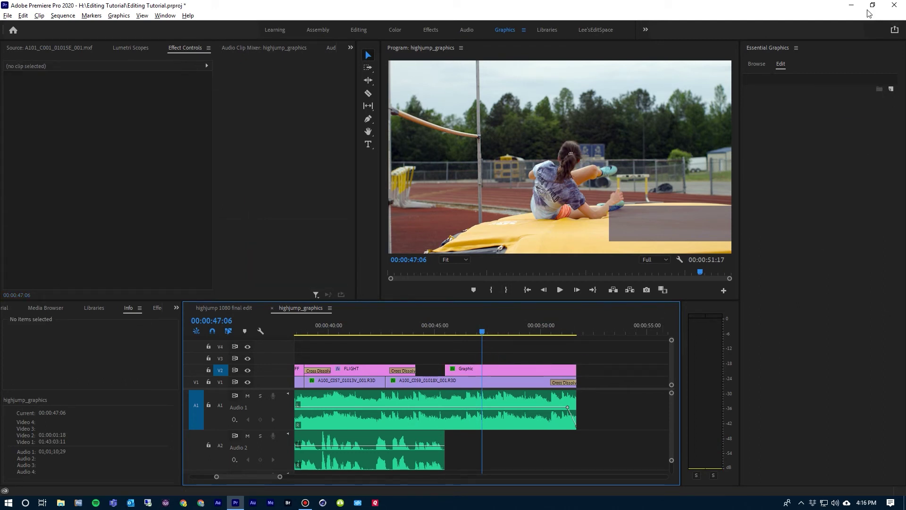
- Target track V3 and add a new text layer moved toward the lower right
{"action": "left_click", "coordinate": [221, 370]}
{"action": "left_click", "coordinate": [220, 358]}
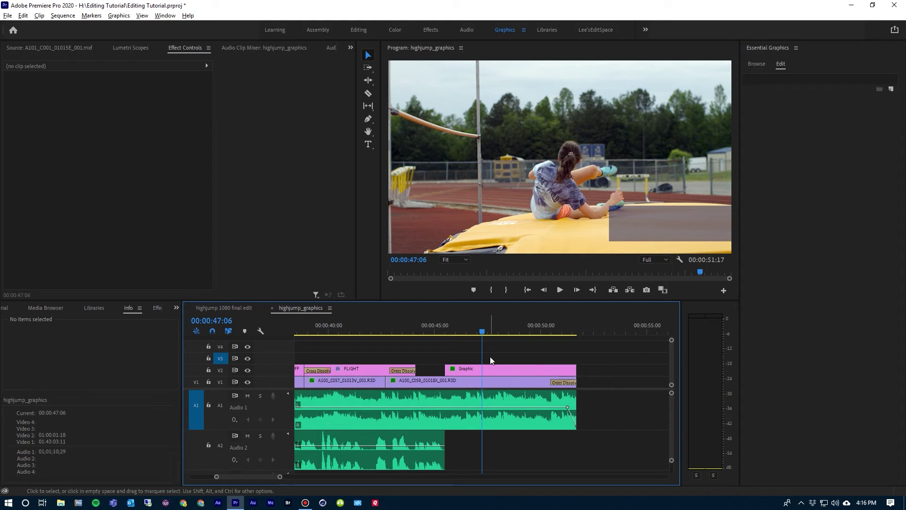
{"action": "left_click", "coordinate": [891, 89]}
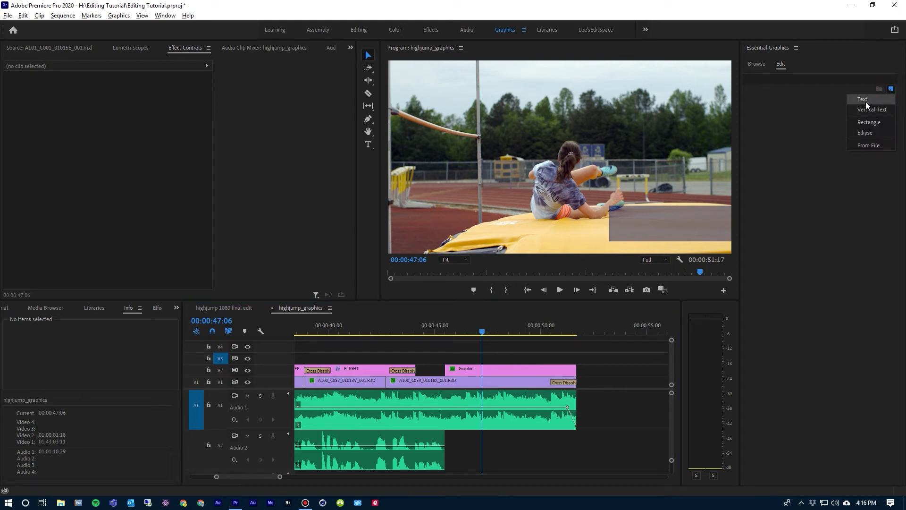
{"action": "left_click", "coordinate": [864, 99]}
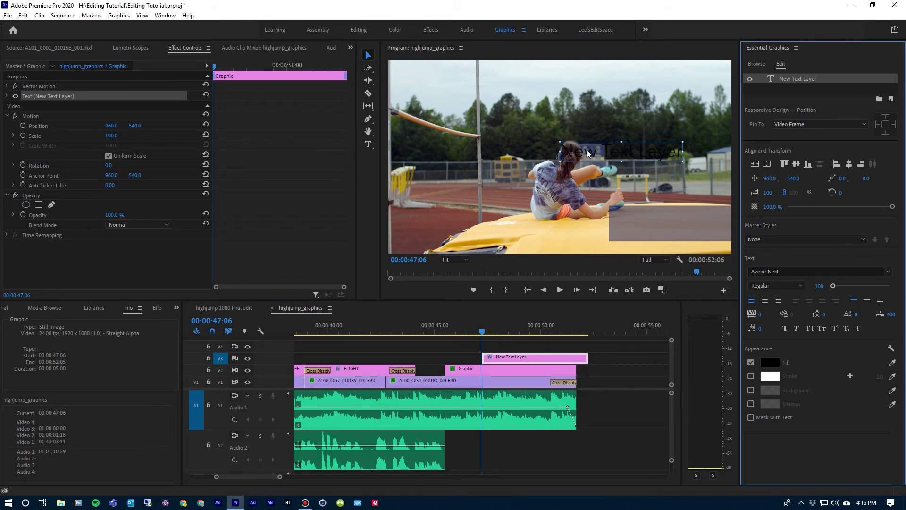
{"action": "left_click_drag", "start_coordinate": [586, 149], "coordinate": [636, 214]}
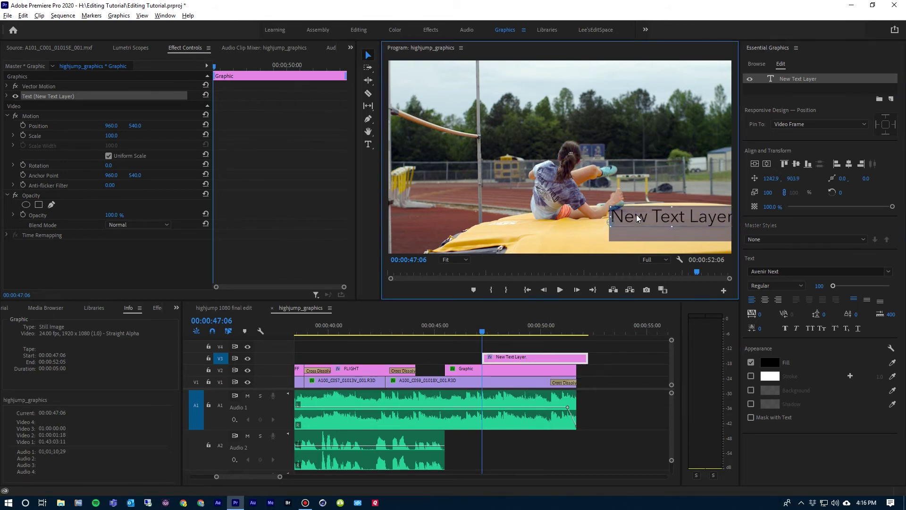
{"action": "left_click", "coordinate": [513, 357]}
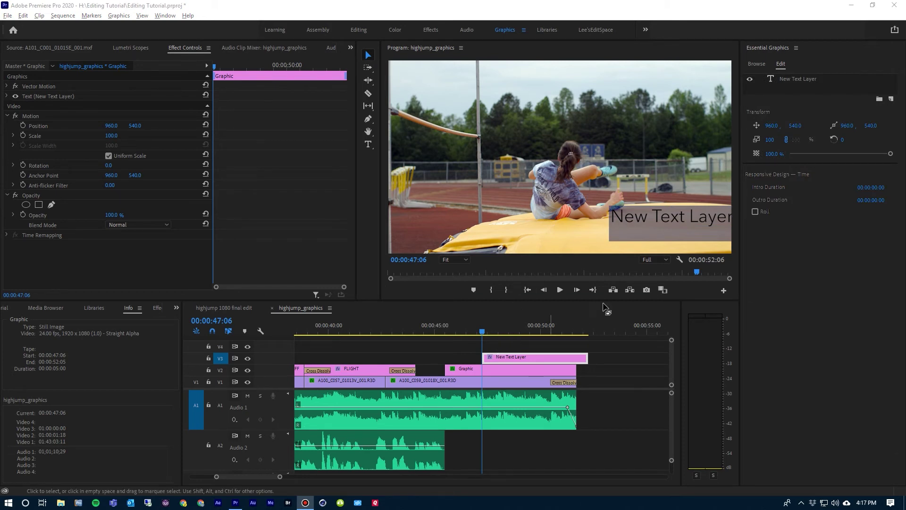
- Replace the placeholder with 'know your limitations', set size 54, and nudge it up in the box
{"action": "left_click", "coordinate": [784, 81]}
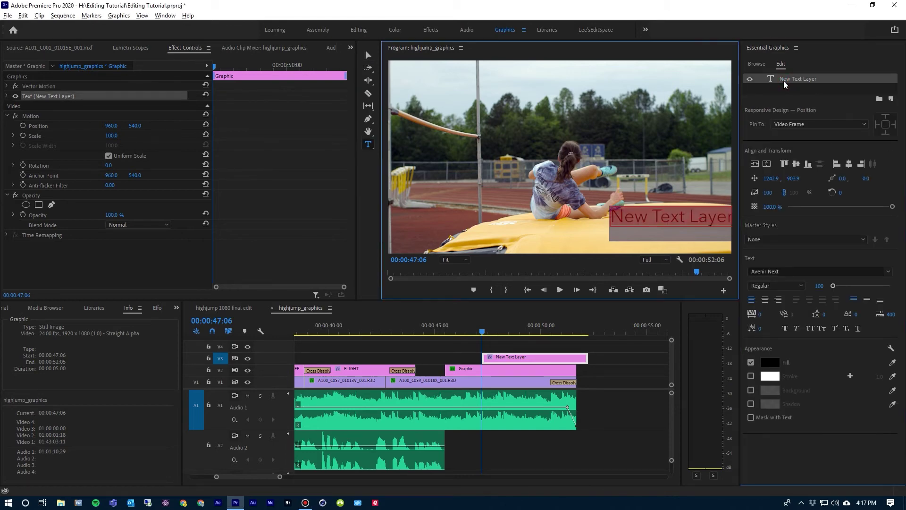
{"action": "type", "text": "know your limitations"}
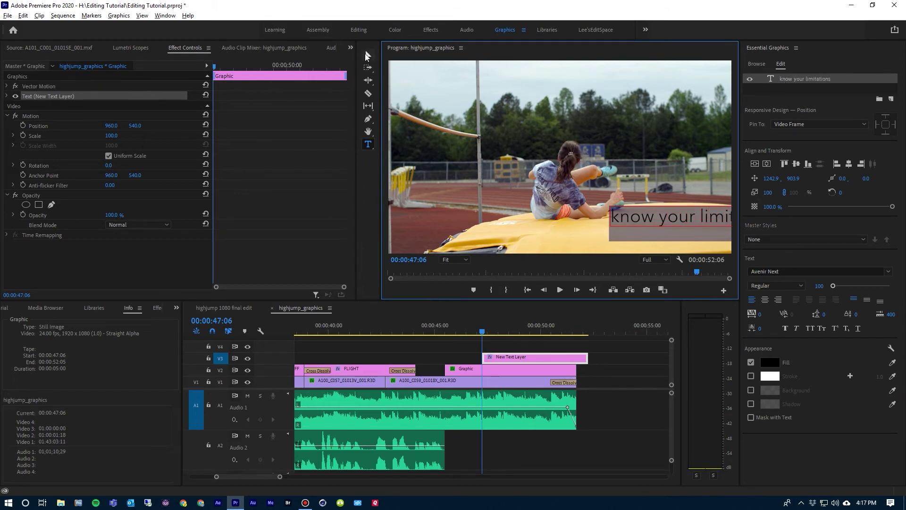
{"action": "left_click", "coordinate": [368, 56]}
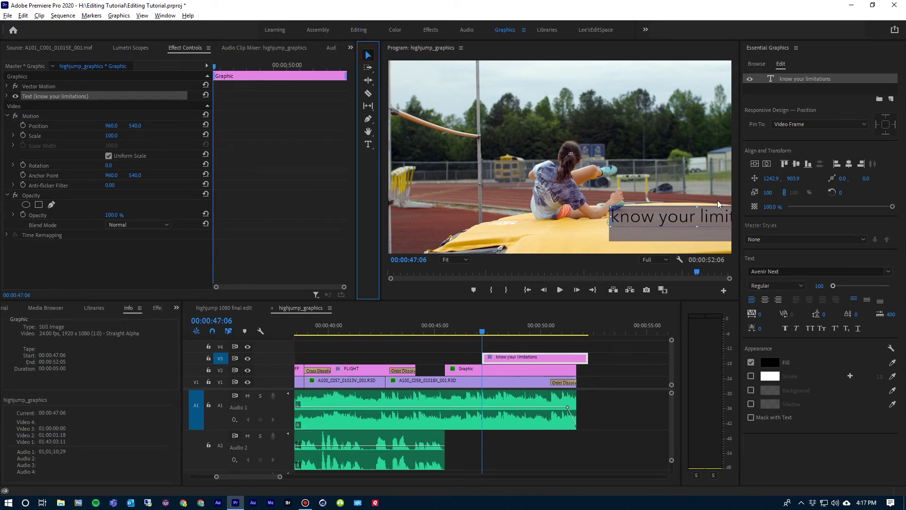
{"action": "left_click", "coordinate": [820, 286]}
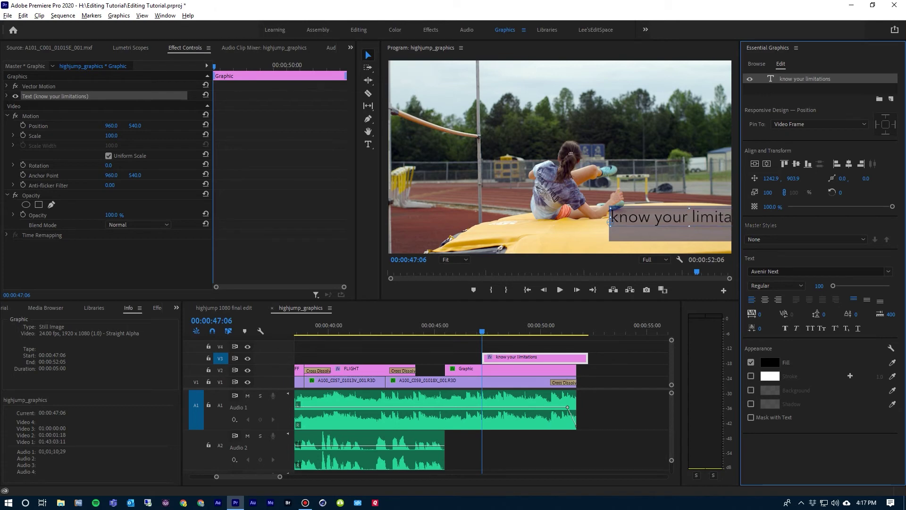
{"action": "key", "text": "Down"}
{"action": "key", "text": "Down"}
{"action": "key", "text": "Down"}
{"action": "key", "text": "Down"}
{"action": "key", "text": "Down"}
{"action": "key", "text": "Down"}
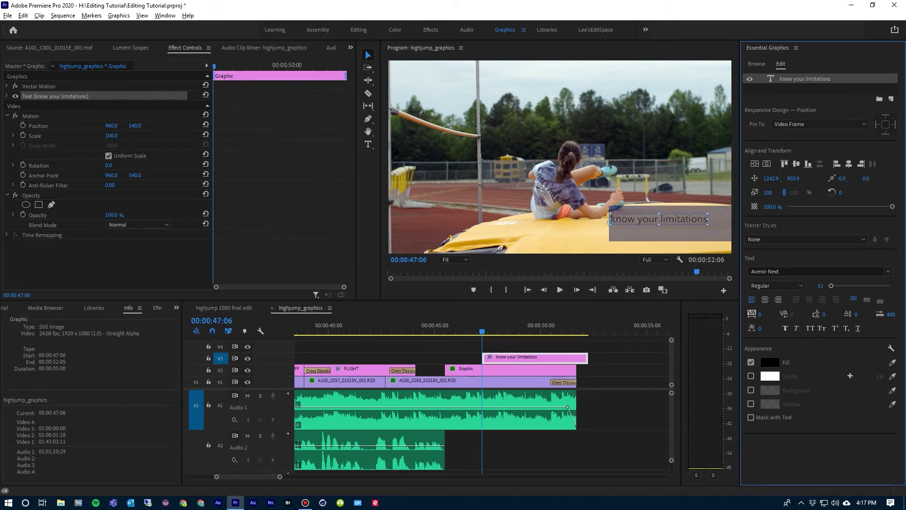
{"action": "key", "text": "Down"}
{"action": "key", "text": "Down"}
{"action": "left_click", "coordinate": [672, 219]}
{"action": "left_click_drag", "start_coordinate": [672, 218], "coordinate": [675, 214]}
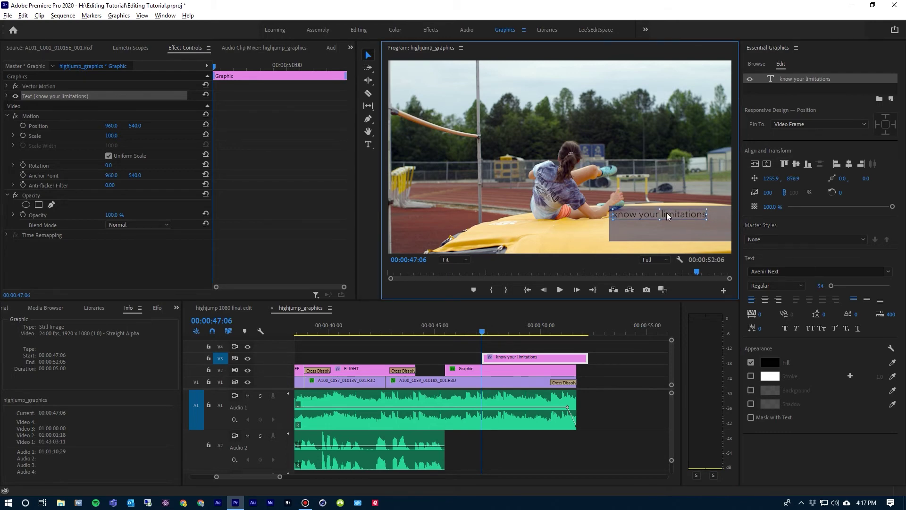
{"action": "left_click", "coordinate": [770, 363]}
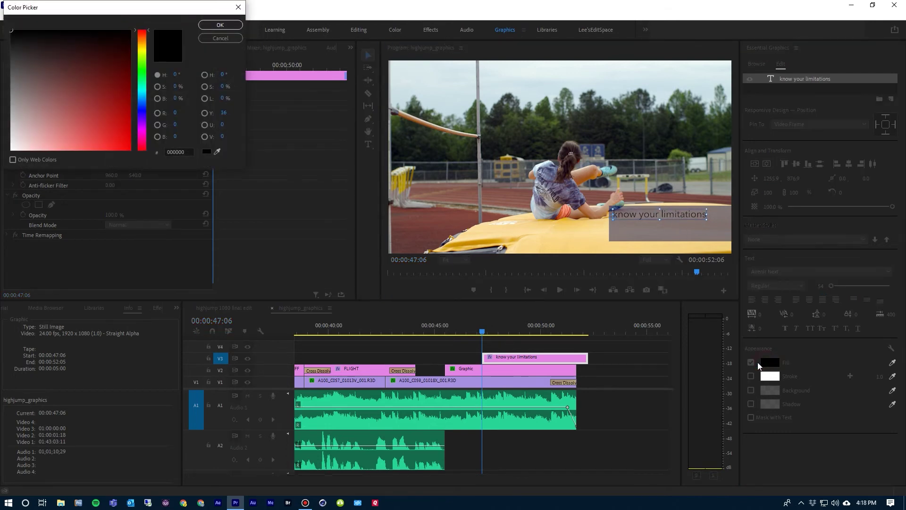
- Make the caption fill white (FFFFFF), then target track V4 for a new text layer
{"action": "left_click_drag", "start_coordinate": [31, 132], "coordinate": [7, 156]}
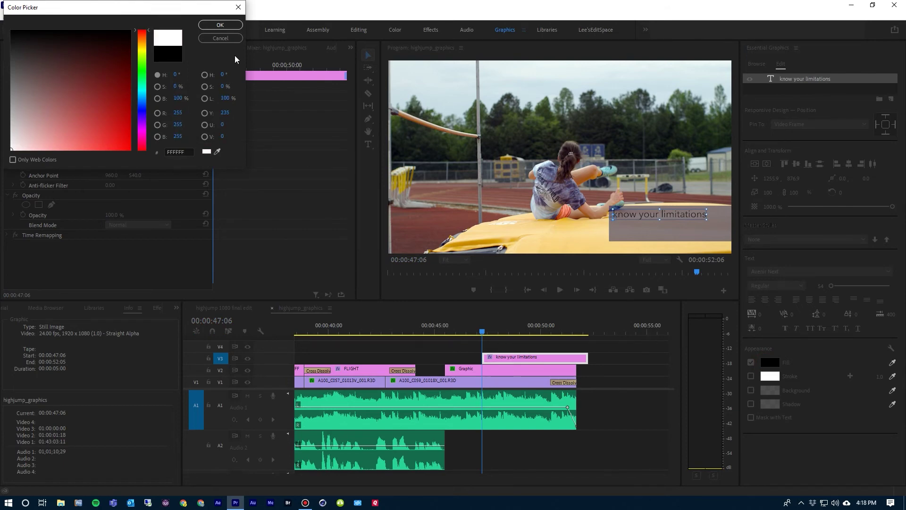
{"action": "left_click", "coordinate": [230, 26]}
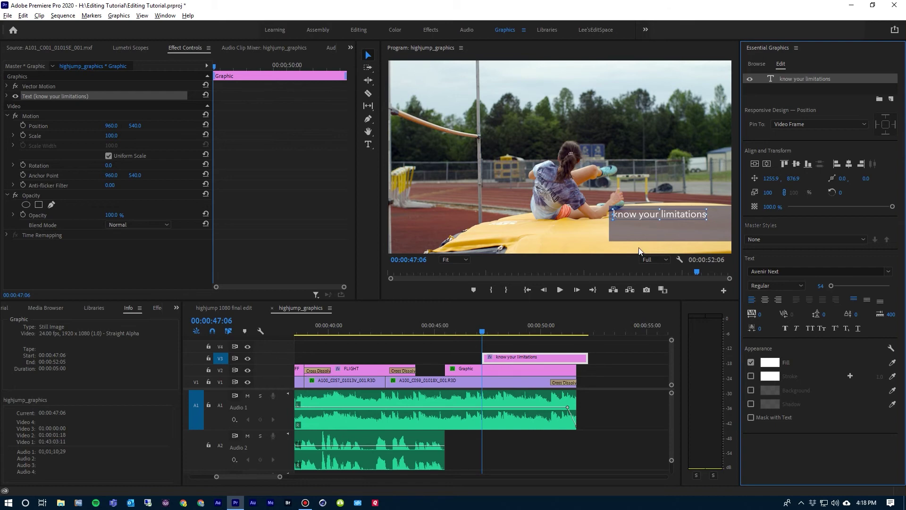
{"action": "left_click", "coordinate": [514, 347]}
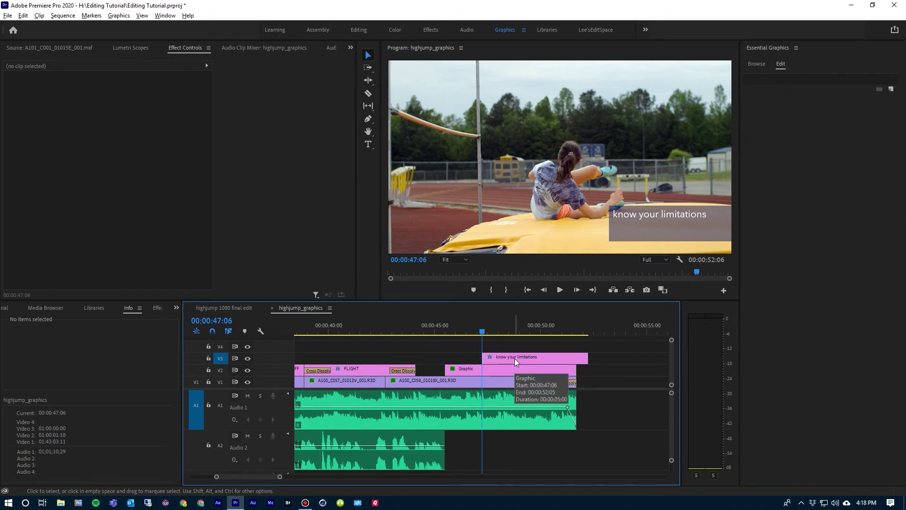
{"action": "left_click", "coordinate": [514, 358]}
{"action": "left_click", "coordinate": [514, 345]}
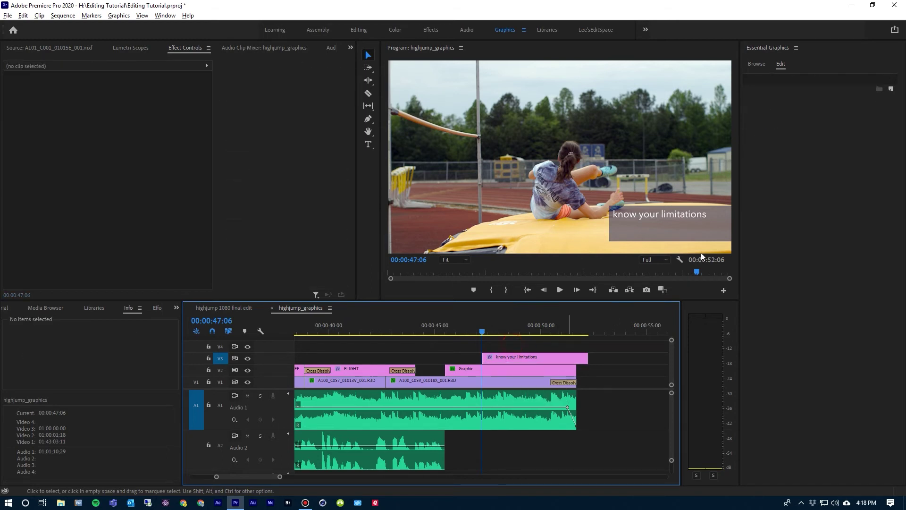
{"action": "left_click", "coordinate": [220, 348]}
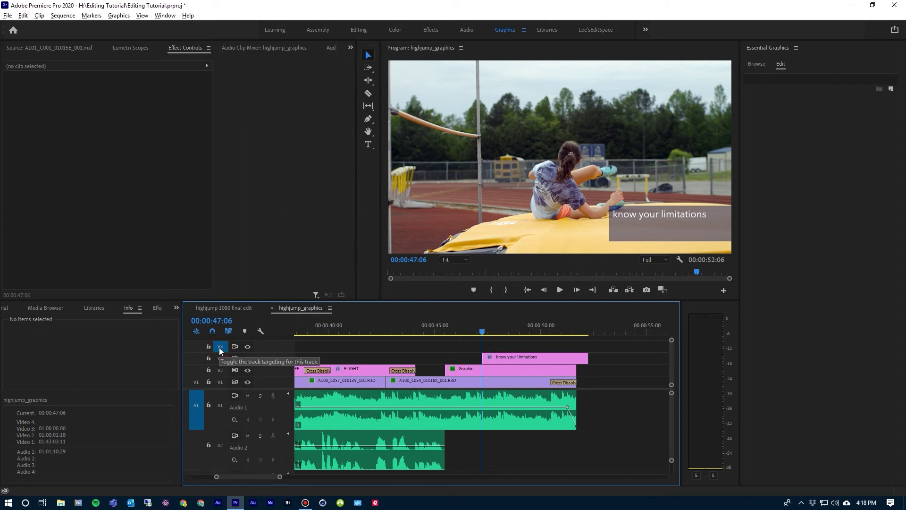
{"action": "left_click", "coordinate": [891, 89]}
- Add a text layer reading 'then DEFY THEM!' and place it beneath 'know your limitations'
{"action": "left_click", "coordinate": [867, 99]}
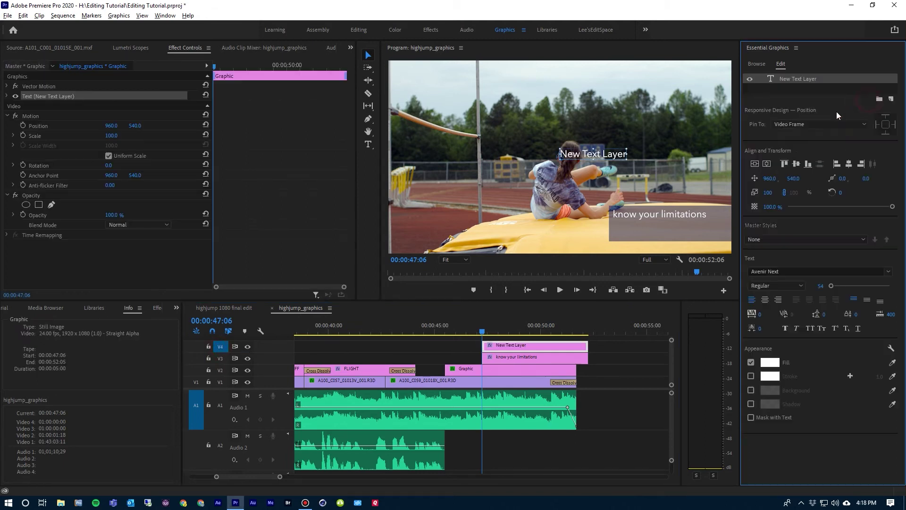
{"action": "double_click", "coordinate": [785, 80]}
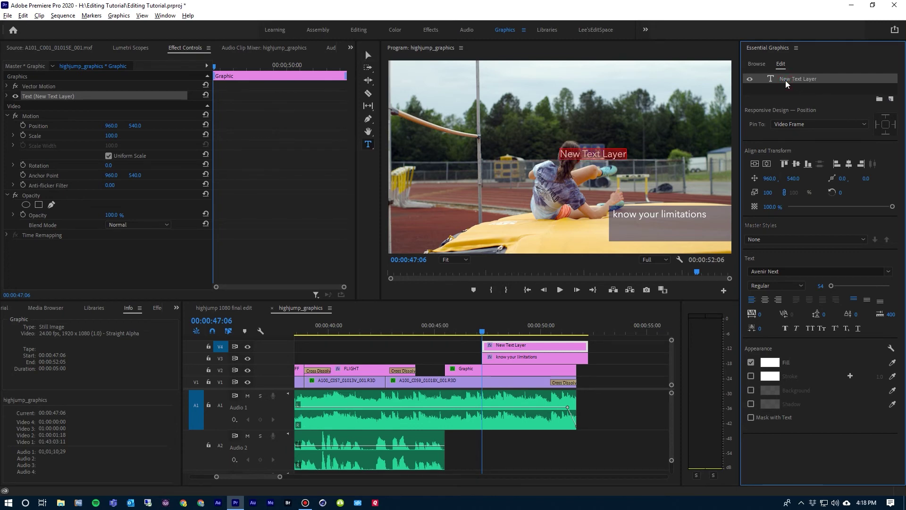
{"action": "type", "text": "then DEFY THEM!"}
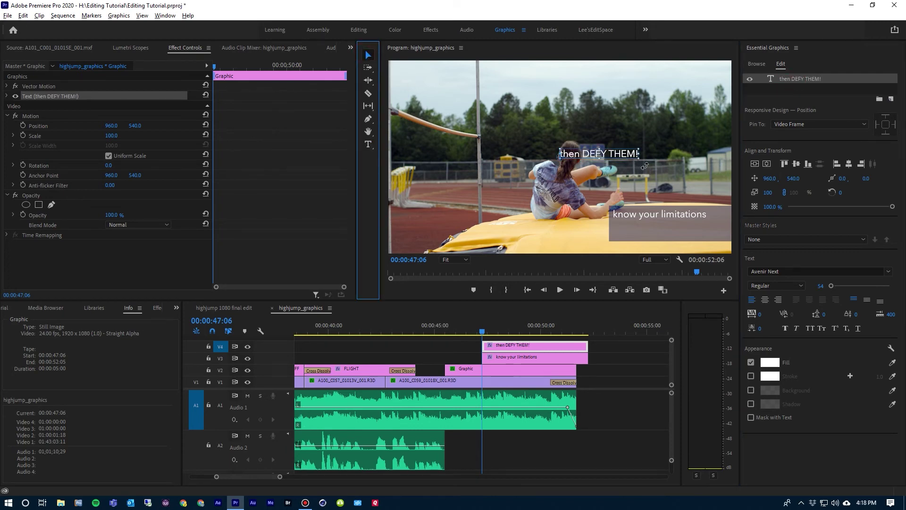
{"action": "key", "text": "Escape"}
{"action": "left_click_drag", "start_coordinate": [619, 157], "coordinate": [688, 230]}
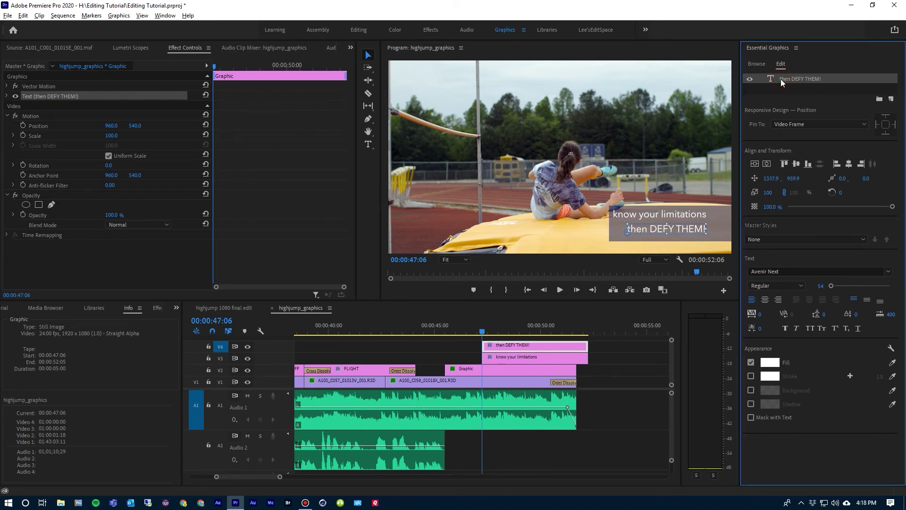
- Set the second line's font size to 72 and highlight the words 'DEFY THEM!'
{"action": "left_click_drag", "start_coordinate": [831, 285], "coordinate": [833, 285]}
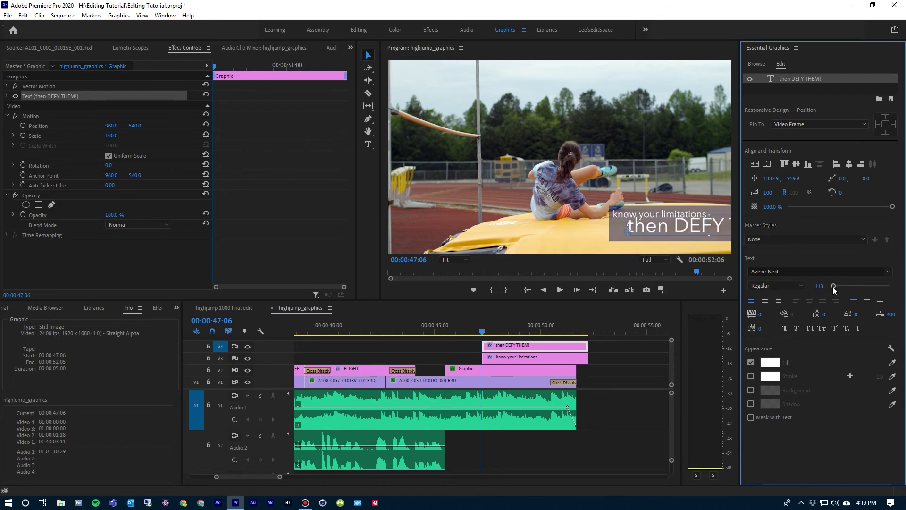
{"action": "left_click_drag", "start_coordinate": [833, 286], "coordinate": [832, 285]}
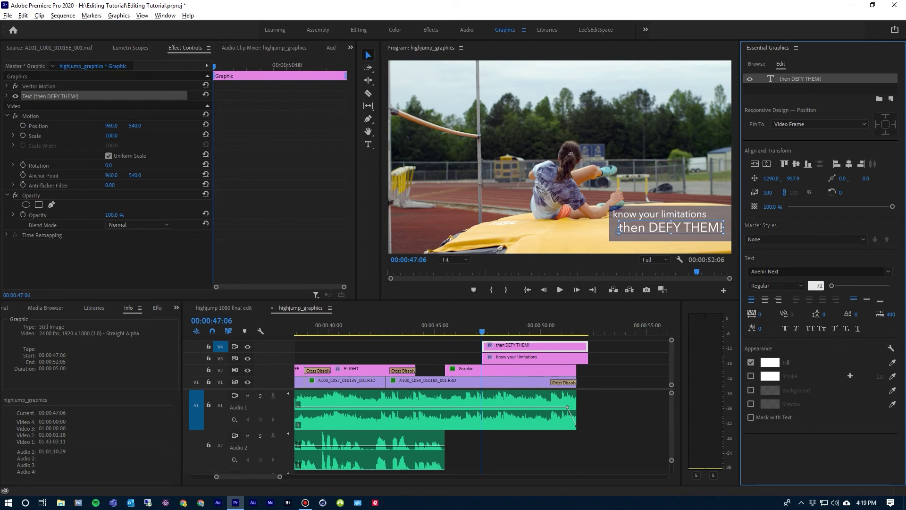
{"action": "key", "text": "Return"}
{"action": "double_click", "coordinate": [650, 227]}
{"action": "left_click_drag", "start_coordinate": [650, 227], "coordinate": [733, 237]}
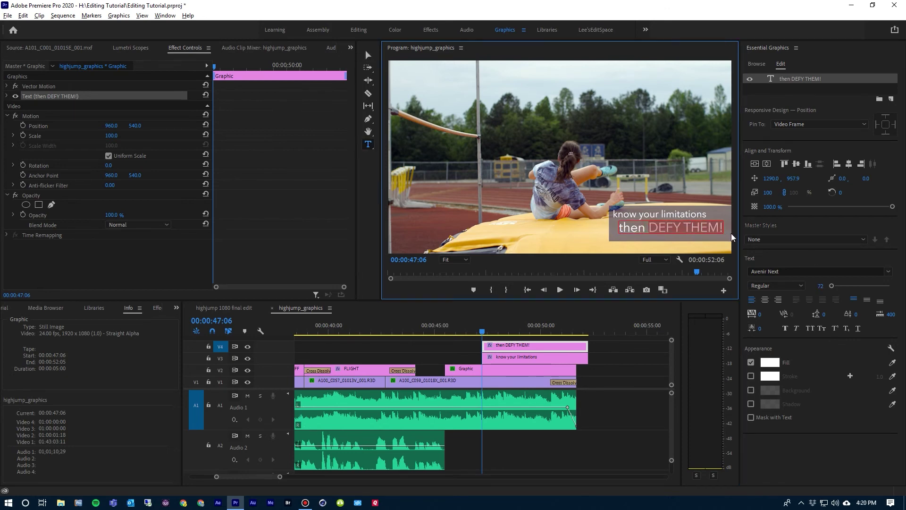
{"action": "left_click", "coordinate": [779, 286]}
- Apply Demi Bold Italic to 'DEFY THEM!' and select the caption clip's Opacity effect
{"action": "left_click", "coordinate": [777, 357]}
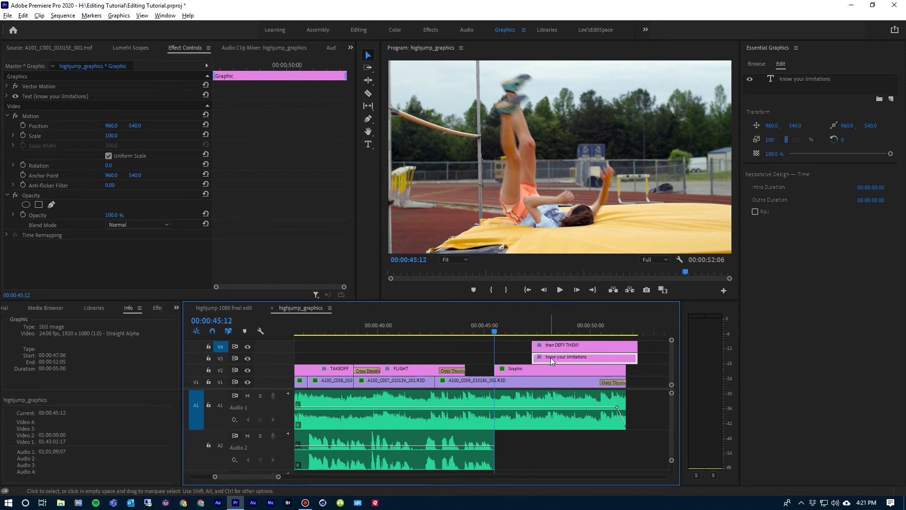
{"action": "left_click", "coordinate": [512, 367]}
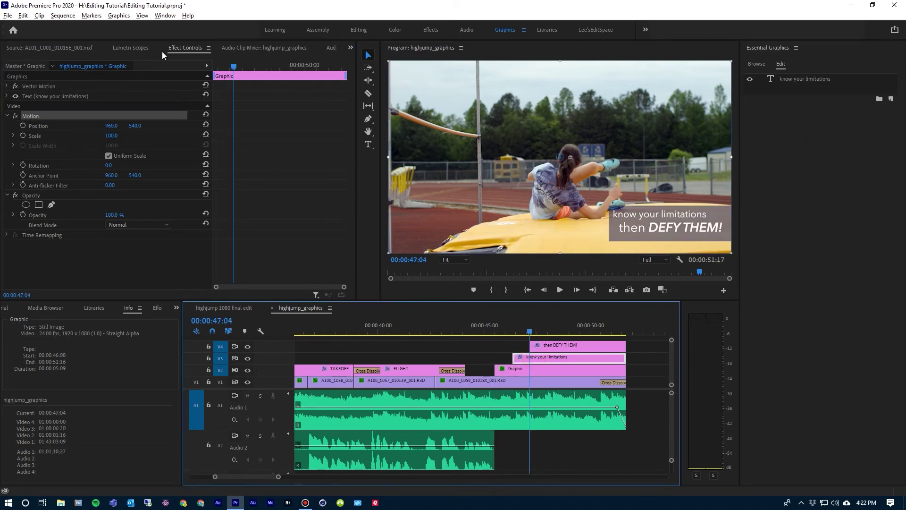
{"action": "left_click", "coordinate": [30, 194]}
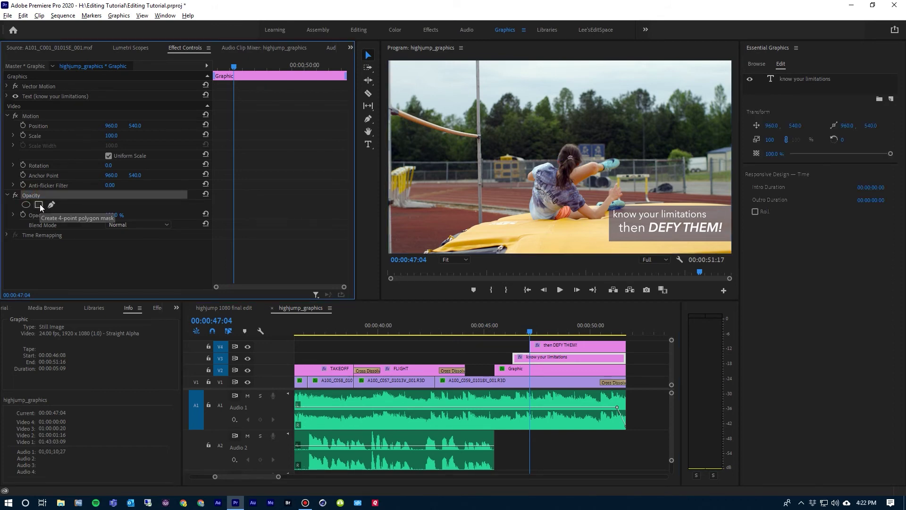
- Add a 4-point rectangle opacity mask and fit it closely around the 'know your limitations' text
{"action": "left_click", "coordinate": [39, 205]}
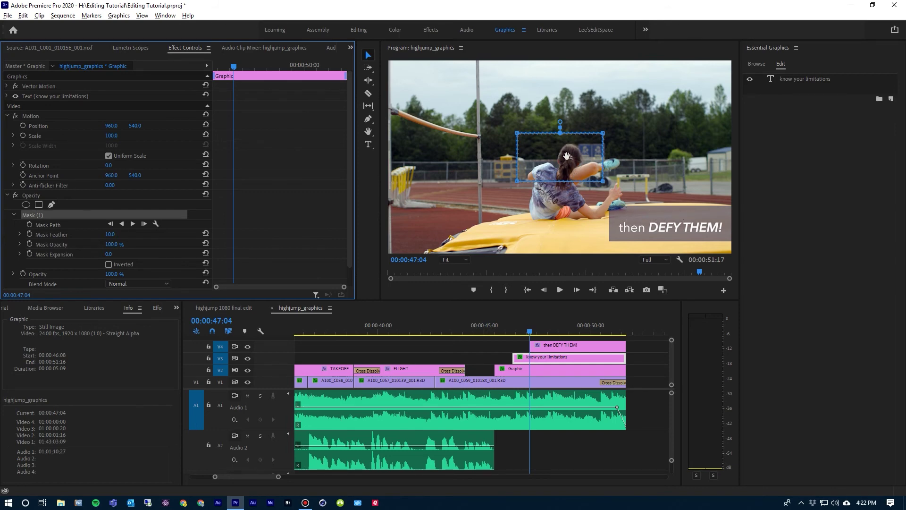
{"action": "left_click_drag", "start_coordinate": [562, 156], "coordinate": [651, 191]}
{"action": "left_click_drag", "start_coordinate": [697, 222], "coordinate": [716, 223]}
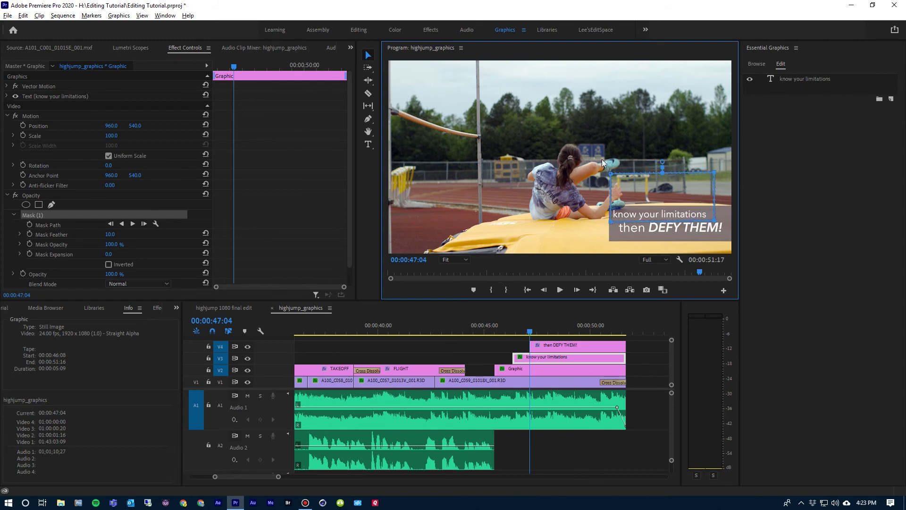
{"action": "left_click", "coordinate": [715, 172]}
{"action": "left_click_drag", "start_coordinate": [715, 172], "coordinate": [713, 205]}
{"action": "left_click", "coordinate": [712, 220]}
{"action": "left_click_drag", "start_coordinate": [710, 221], "coordinate": [707, 223]}
{"action": "left_click", "coordinate": [547, 360]}
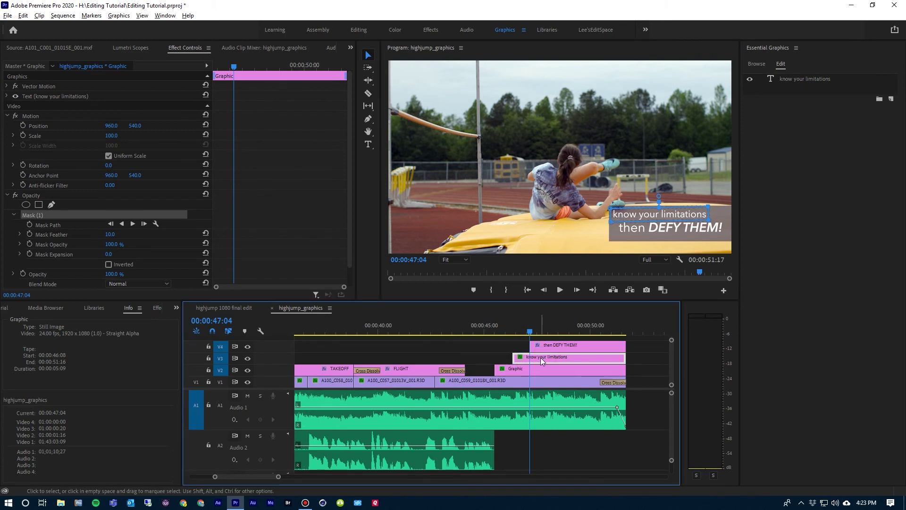
{"action": "key", "text": "Up"}
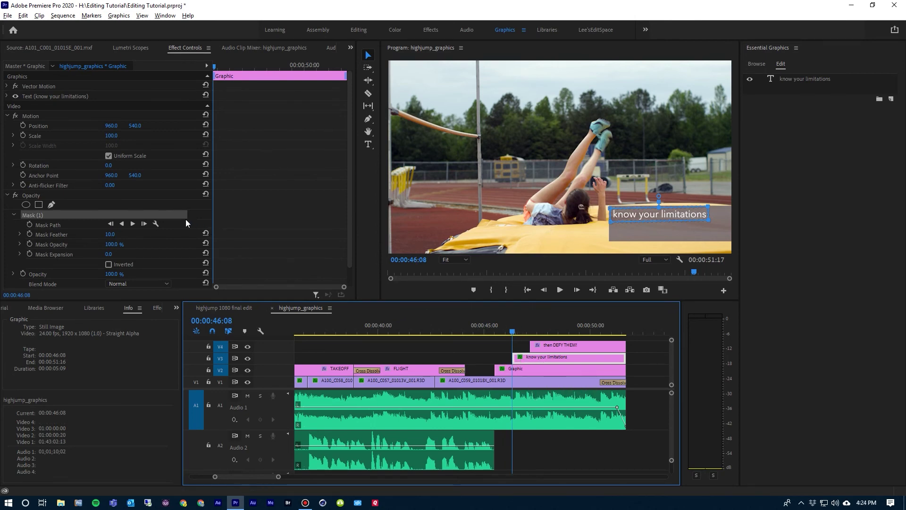
- Keyframe the mask path from left of the caption at 46:08 to over the text at 47:04
{"action": "scroll", "coordinate": [52, 208], "scroll_direction": "down", "scroll_amount": 1}
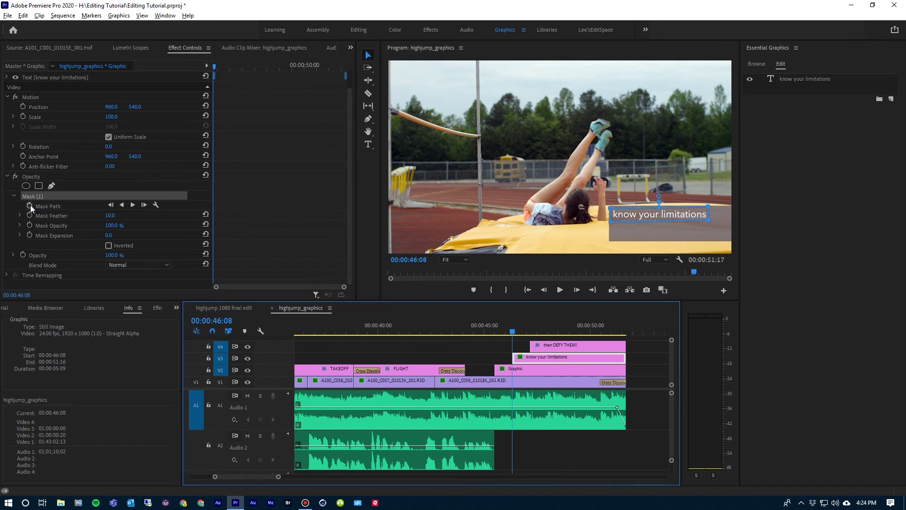
{"action": "left_click", "coordinate": [29, 205]}
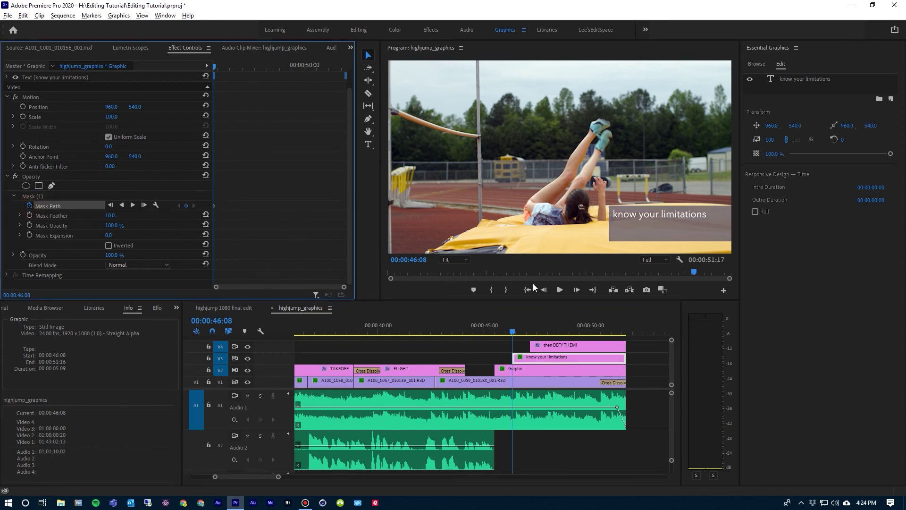
{"action": "left_click", "coordinate": [34, 196]}
{"action": "left_click_drag", "start_coordinate": [655, 215], "coordinate": [558, 215]}
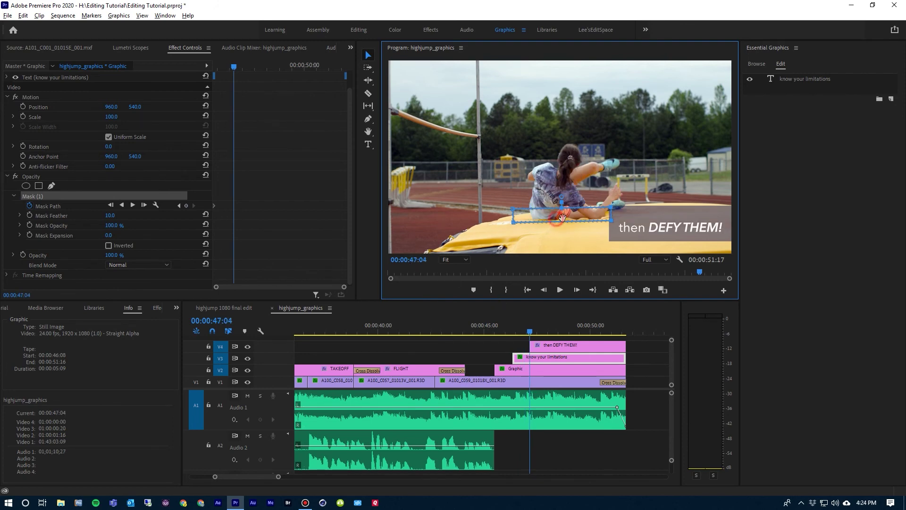
{"action": "left_click_drag", "start_coordinate": [572, 218], "coordinate": [655, 215]}
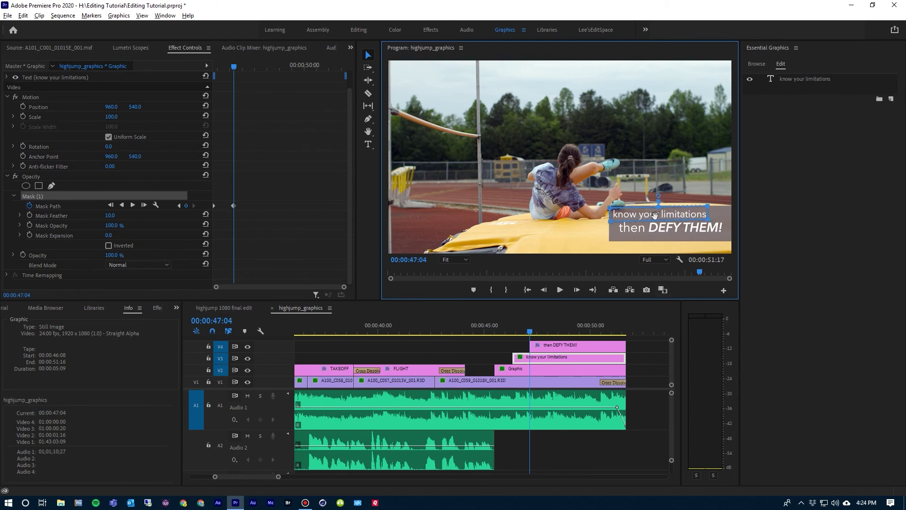
- Play back the 'know your limitations' reveal from 45:23
{"action": "left_click", "coordinate": [505, 330]}
{"action": "key", "text": "space"}
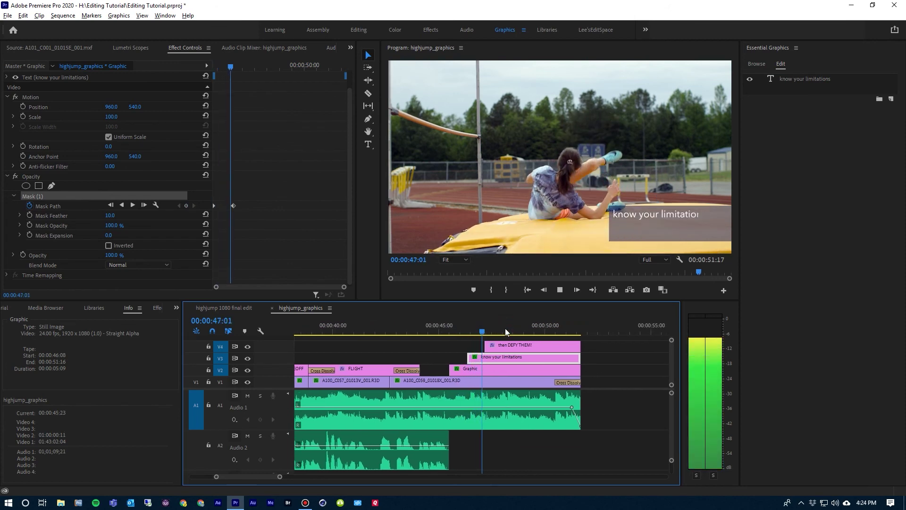
{"action": "key", "text": "space"}
- Add a rectangle opacity mask to the 'then DEFY THEM!' clip at its start
{"action": "left_click", "coordinate": [490, 347]}
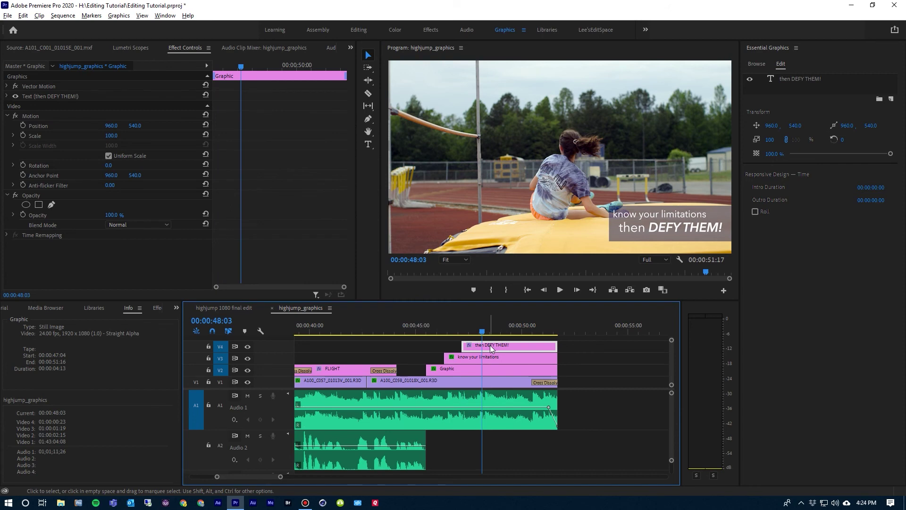
{"action": "key", "text": "Up"}
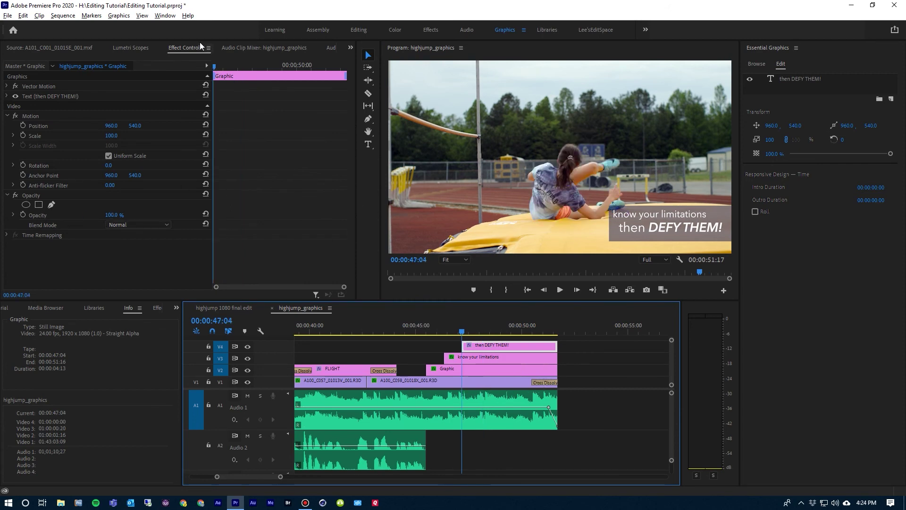
{"action": "left_click", "coordinate": [29, 196]}
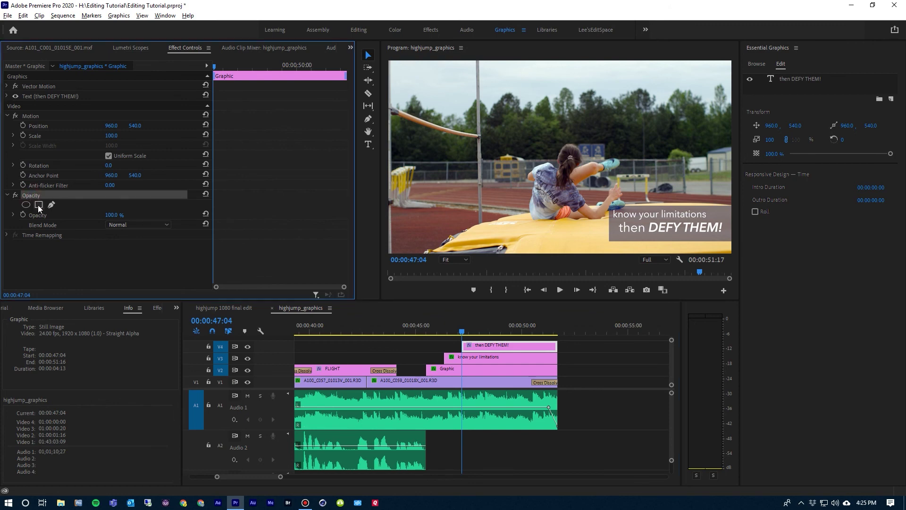
{"action": "left_click", "coordinate": [39, 204]}
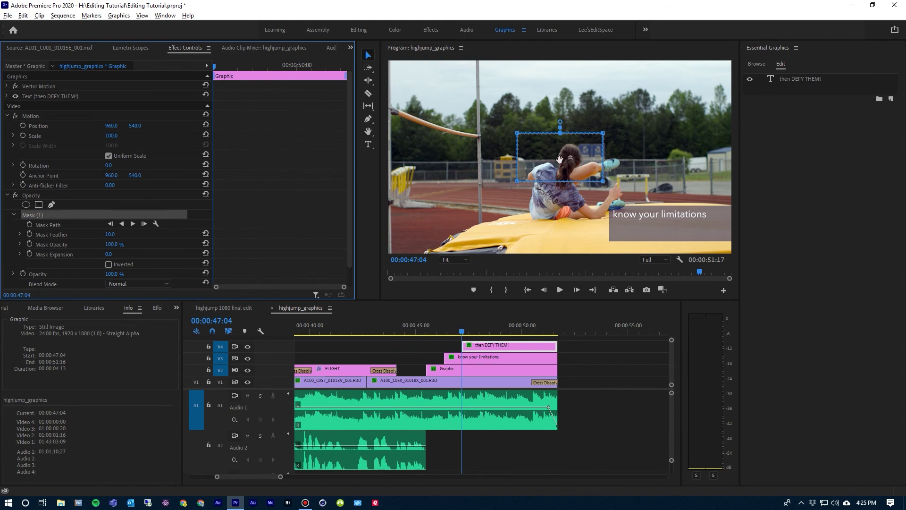
- Fit the mask around 'then DEFY THEM!' and set a first Mask Path keyframe at 47:04
{"action": "left_click_drag", "start_coordinate": [559, 160], "coordinate": [656, 217]}
{"action": "left_click_drag", "start_coordinate": [657, 216], "coordinate": [659, 216]}
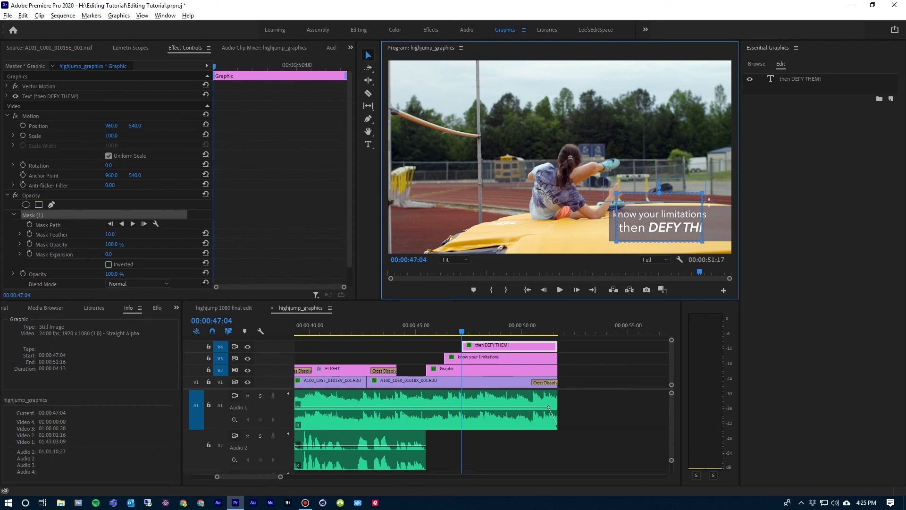
{"action": "left_click_drag", "start_coordinate": [703, 194], "coordinate": [701, 222]}
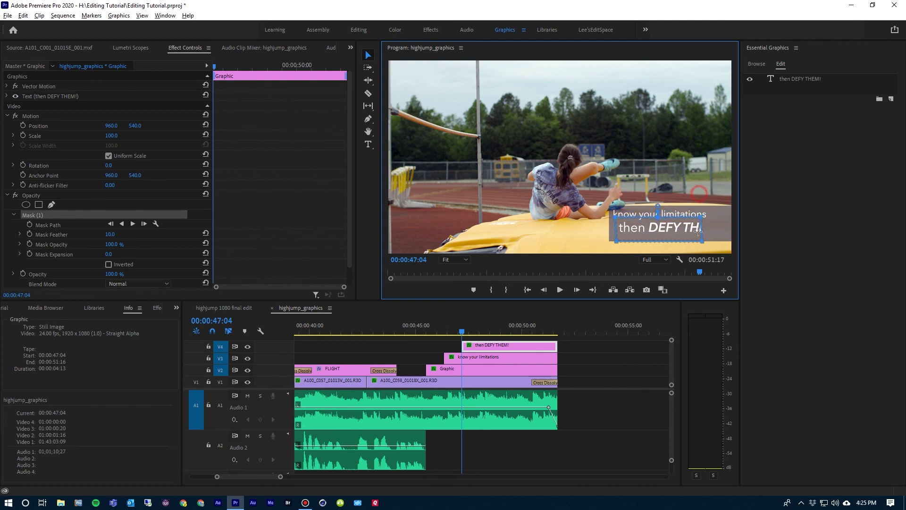
{"action": "left_click_drag", "start_coordinate": [702, 241], "coordinate": [727, 238]}
{"action": "left_click", "coordinate": [498, 344]}
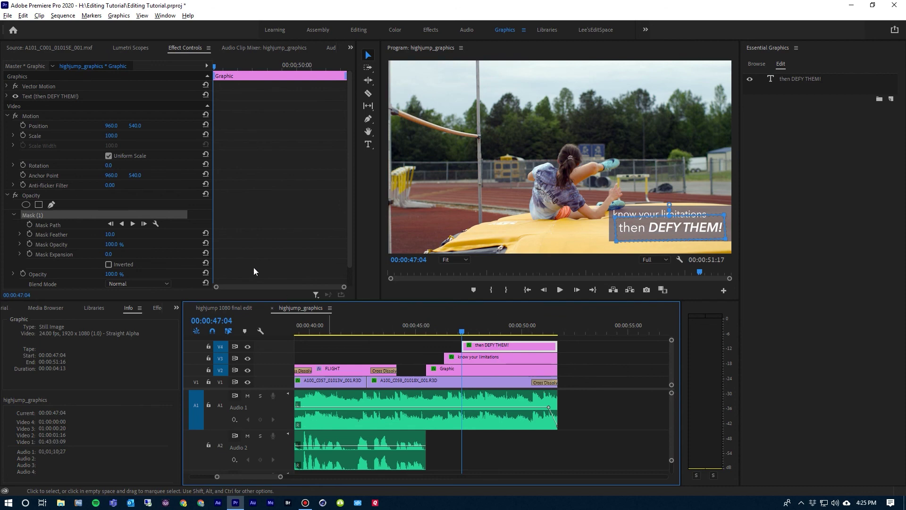
{"action": "left_click", "coordinate": [33, 214]}
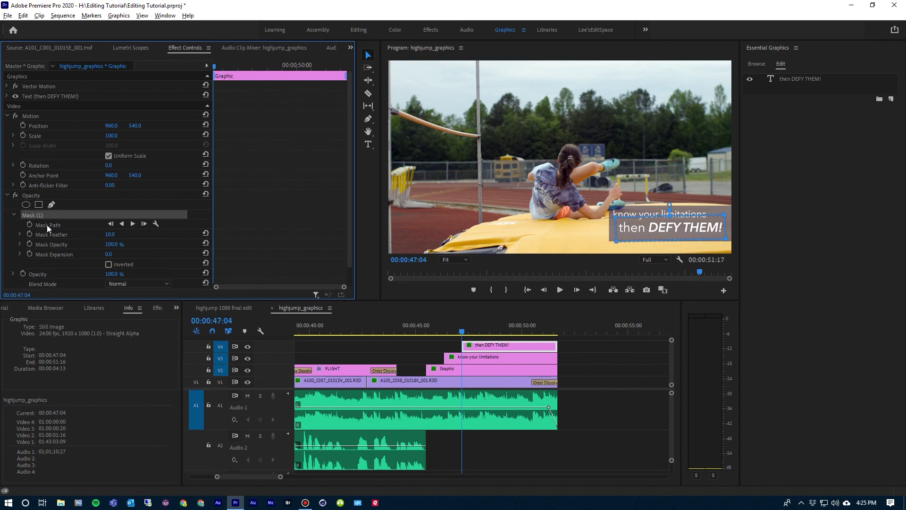
{"action": "left_click", "coordinate": [29, 224]}
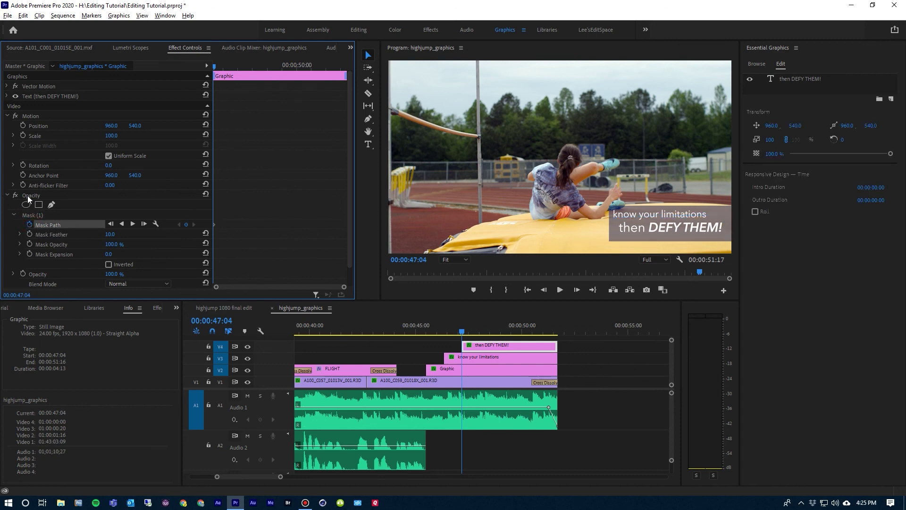
- Slide the mask from left of 'then DEFY THEM!' at 47:04 over it at 48:00, then preview from 45:12
{"action": "left_click", "coordinate": [29, 215]}
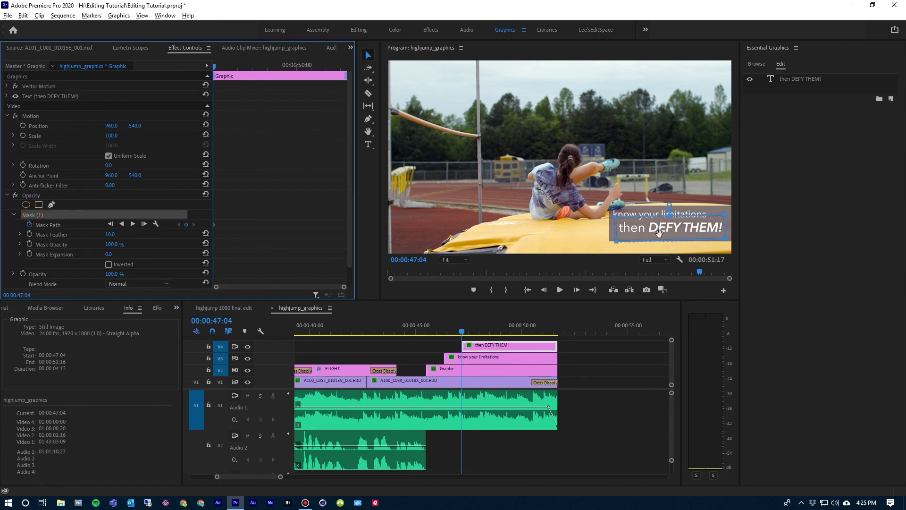
{"action": "left_click_drag", "start_coordinate": [659, 232], "coordinate": [555, 230]}
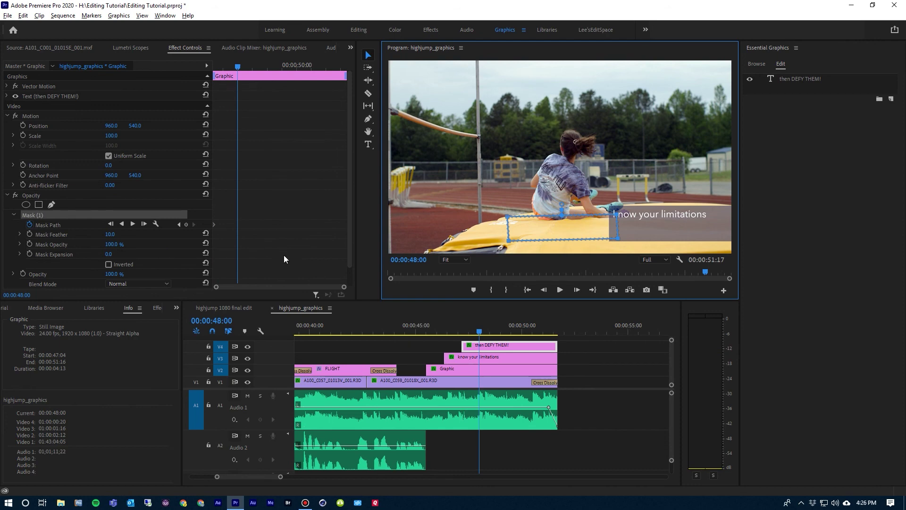
{"action": "left_click_drag", "start_coordinate": [563, 230], "coordinate": [664, 230]}
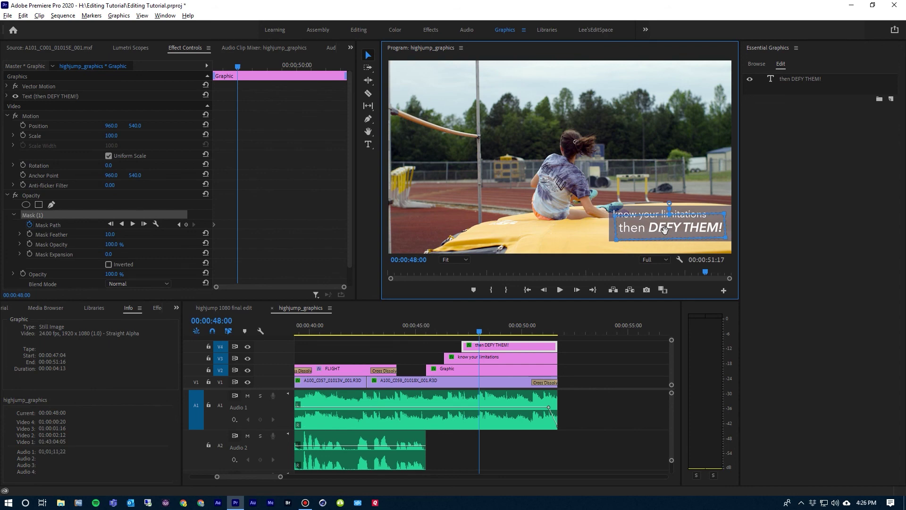
{"action": "left_click", "coordinate": [424, 330]}
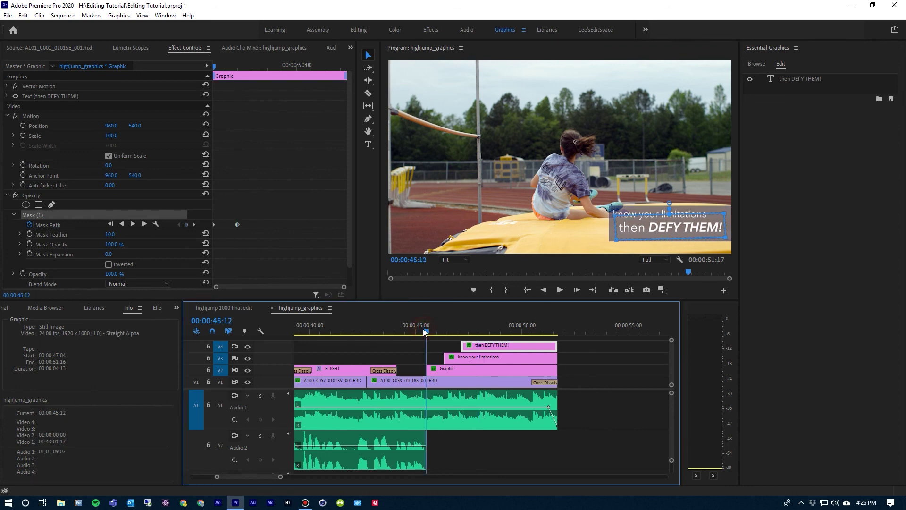
{"action": "key", "text": "space"}
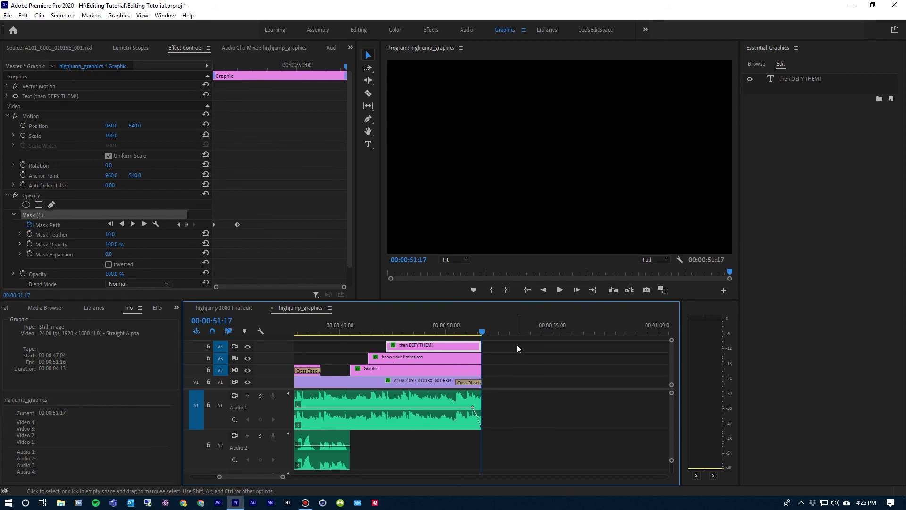
- Apply cross dissolves to the grey box and both captions, deleting the opening ones so only fade-outs remain
{"action": "left_click_drag", "start_coordinate": [493, 347], "coordinate": [471, 373]}
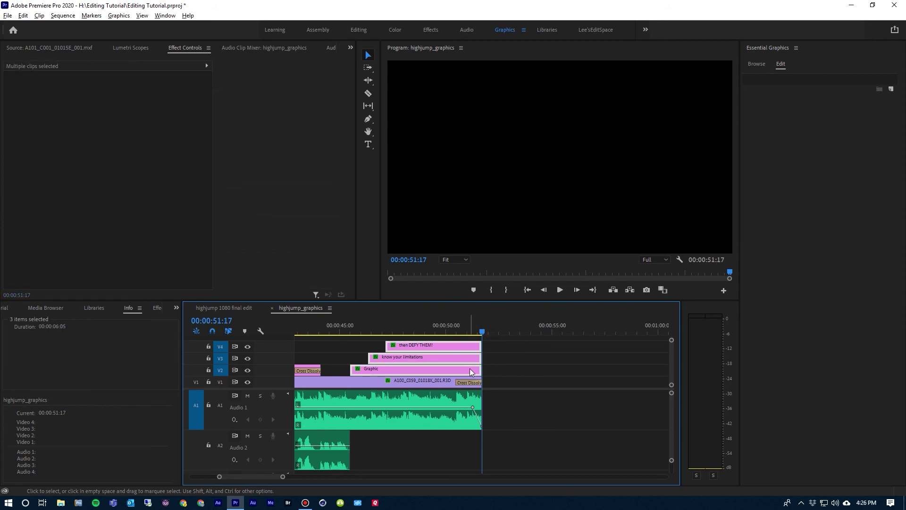
{"action": "key", "text": "ctrl+d"}
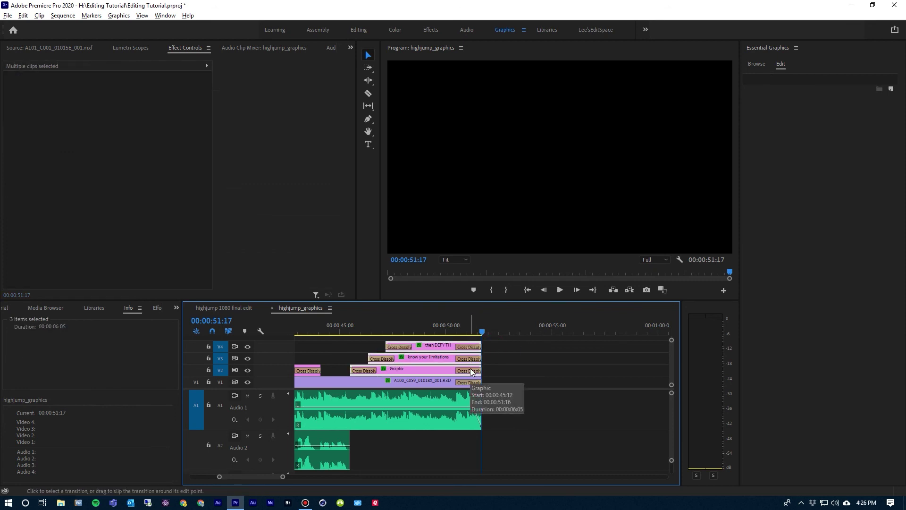
{"action": "left_click", "coordinate": [401, 347]}
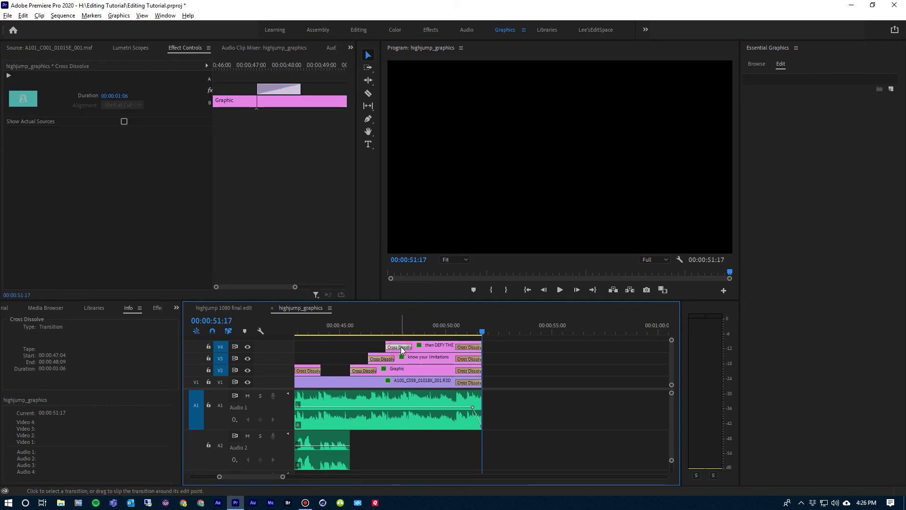
{"action": "key", "text": "Delete"}
{"action": "left_click", "coordinate": [379, 359]}
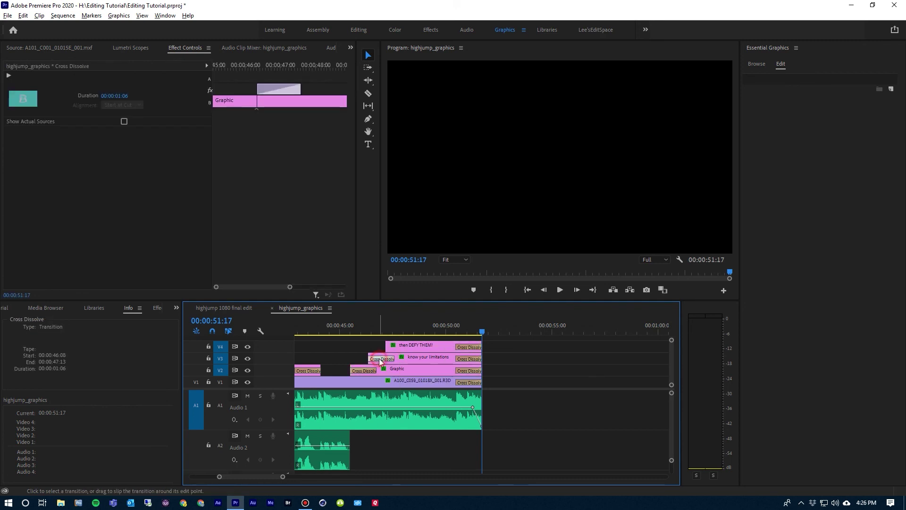
{"action": "key", "text": "Delete"}
{"action": "left_click", "coordinate": [366, 369]}
{"action": "key", "text": "Delete"}
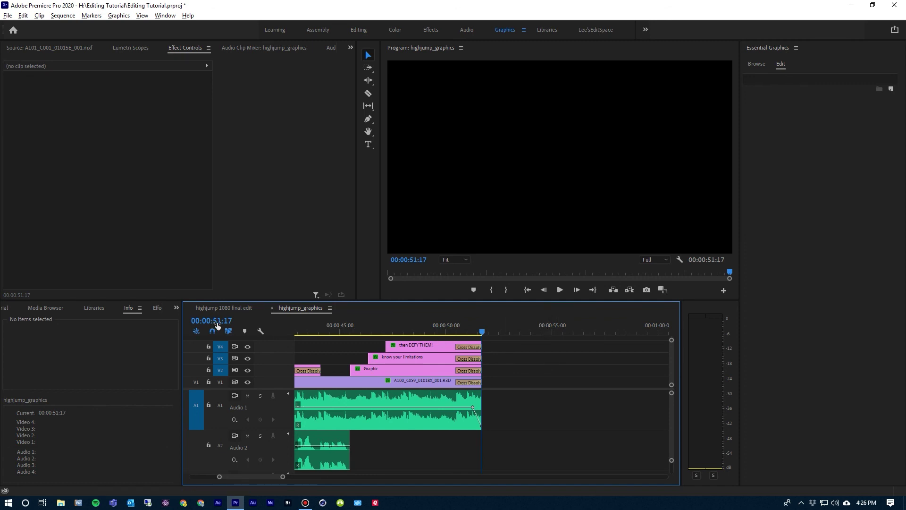
{"action": "left_click", "coordinate": [330, 331]}
{"action": "key", "text": "space"}
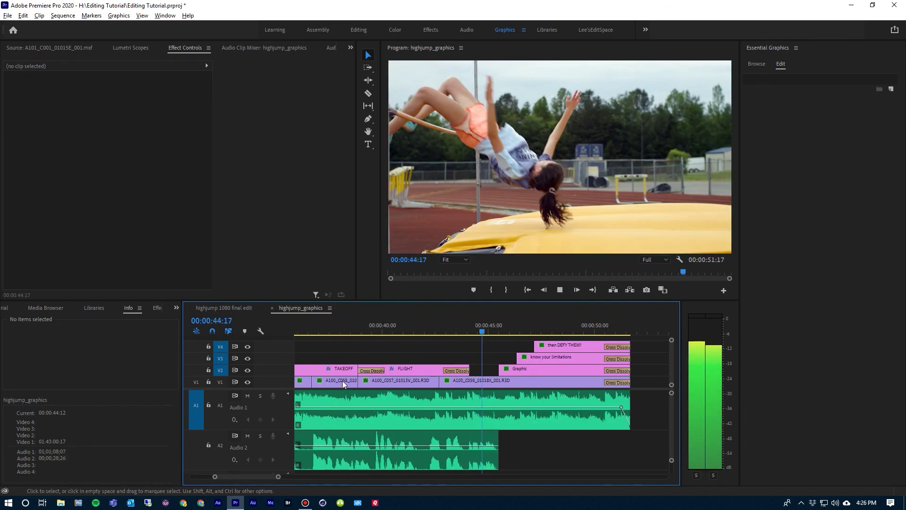